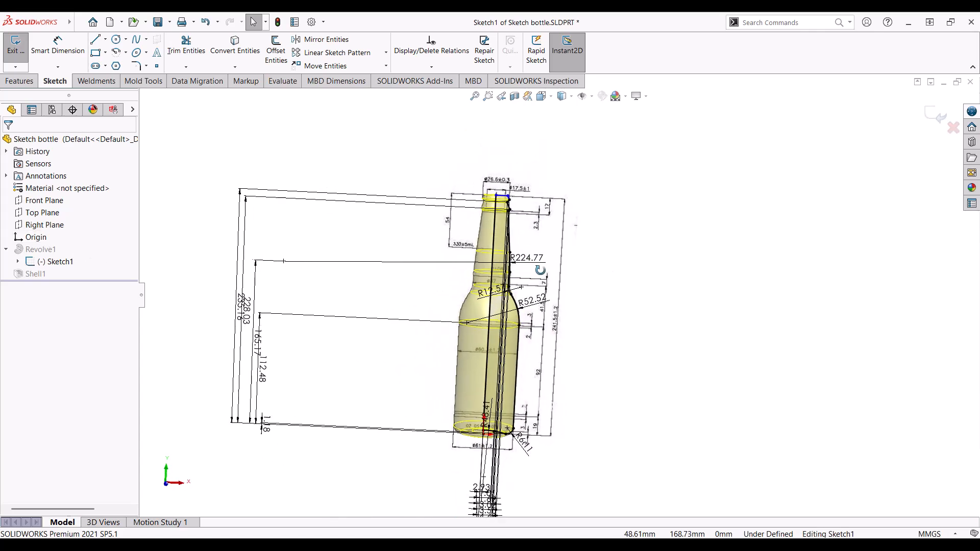
- Examine the finished bottle's revolve sketch and its reference picture, and exit the sketch to view the solid
scroll(546, 281, down, 3)
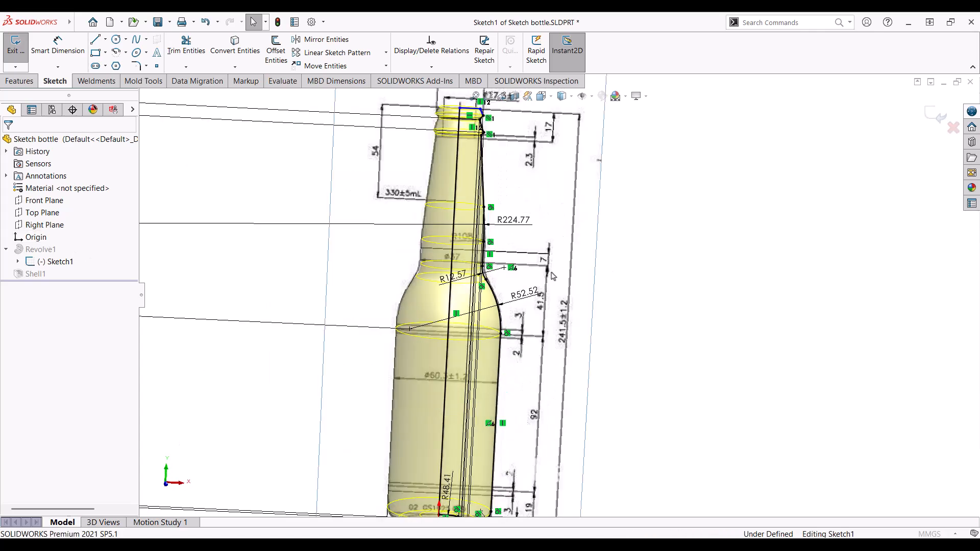
double_click(554, 276)
scroll(582, 252, up, 3)
scroll(561, 258, down, 2)
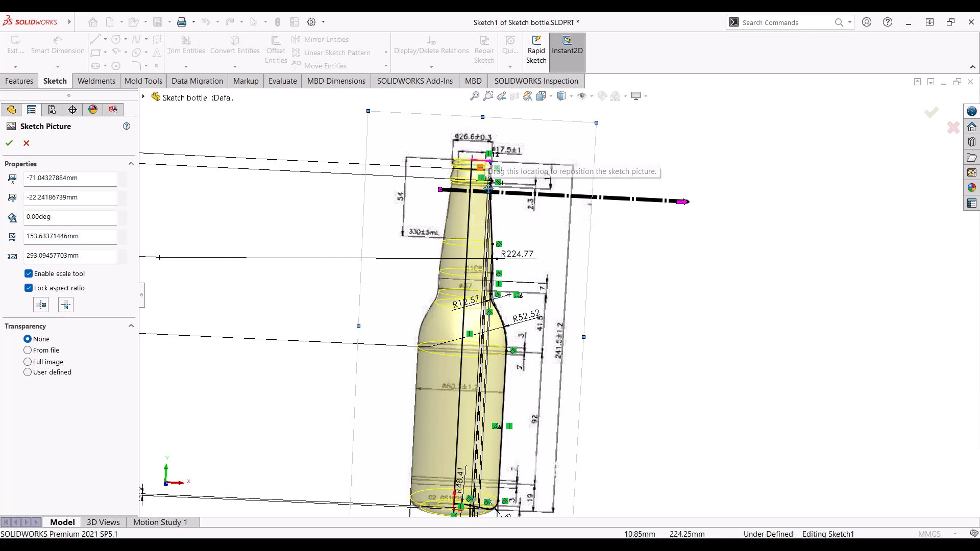
click(931, 112)
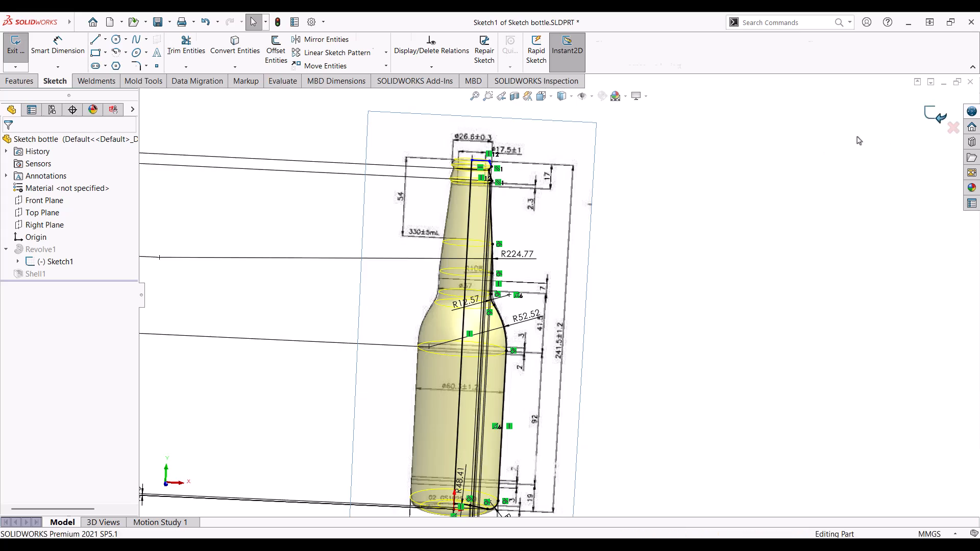
click(936, 114)
middle_drag(500, 289, 533, 306)
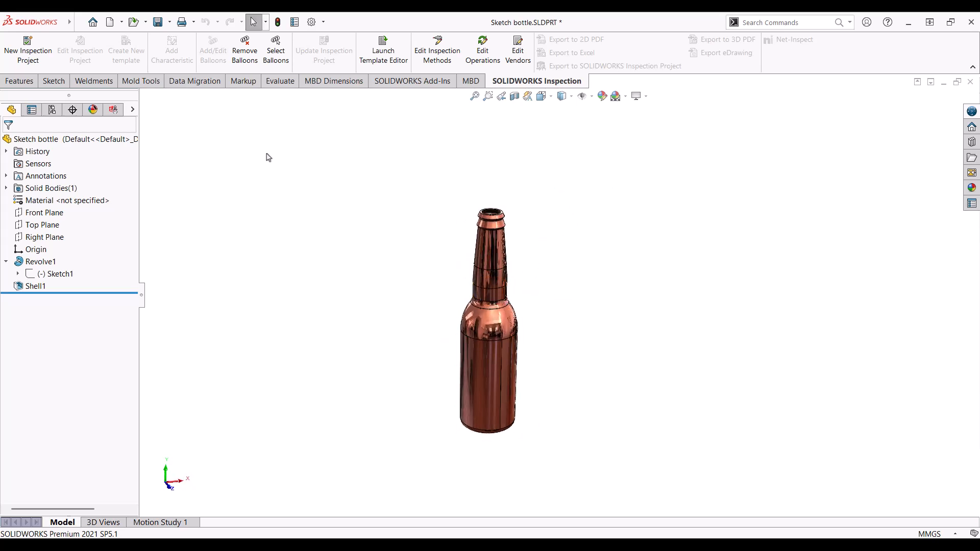
- Create a new part document with MMGS (millimeter, gram, second) units
click(122, 23)
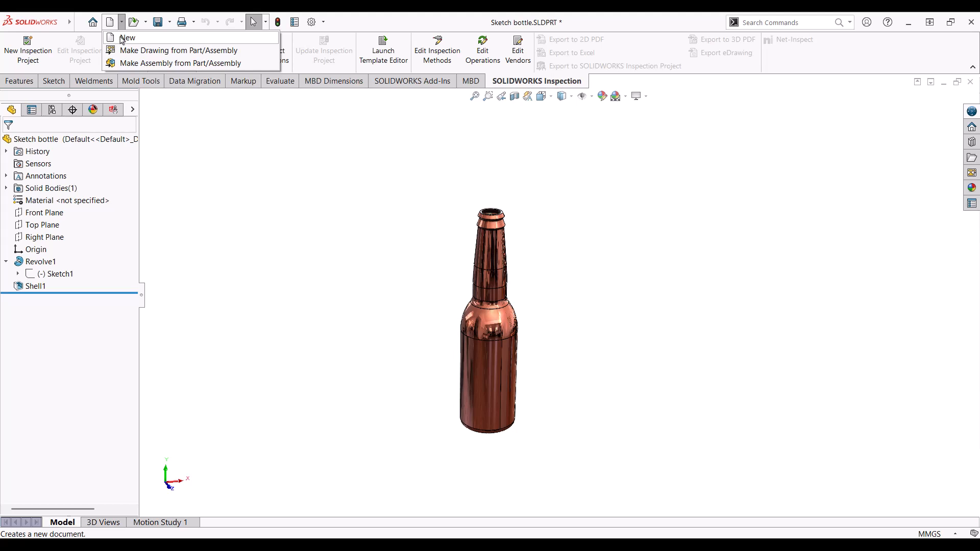
click(122, 40)
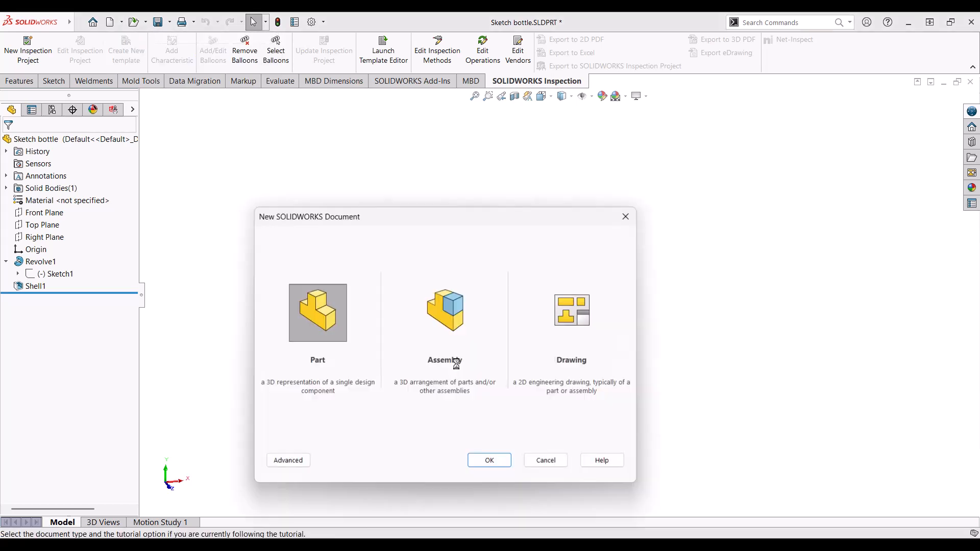
click(488, 465)
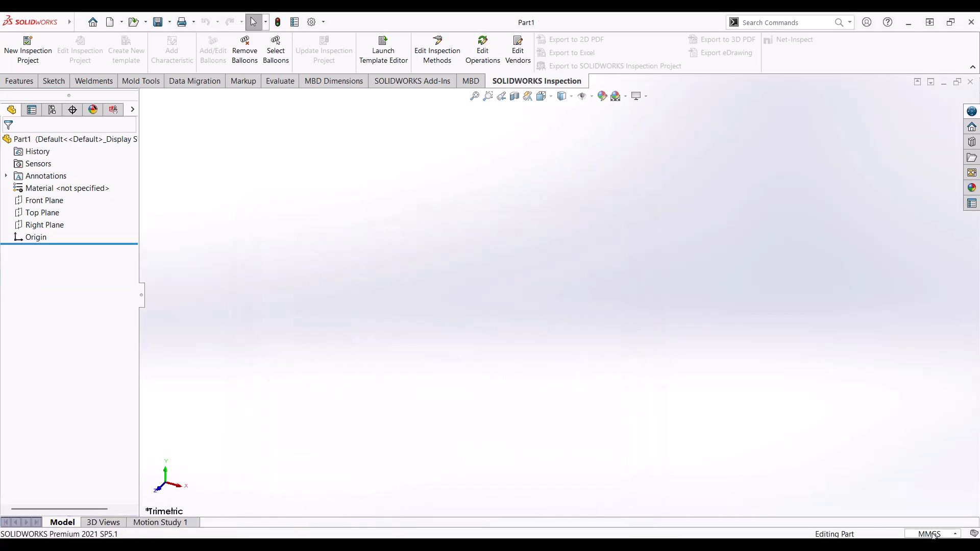
click(933, 535)
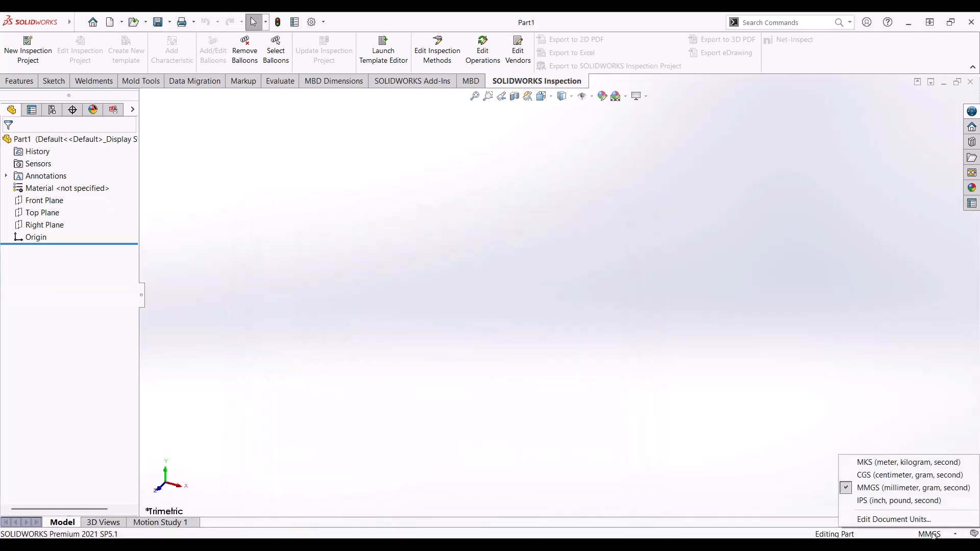
click(880, 489)
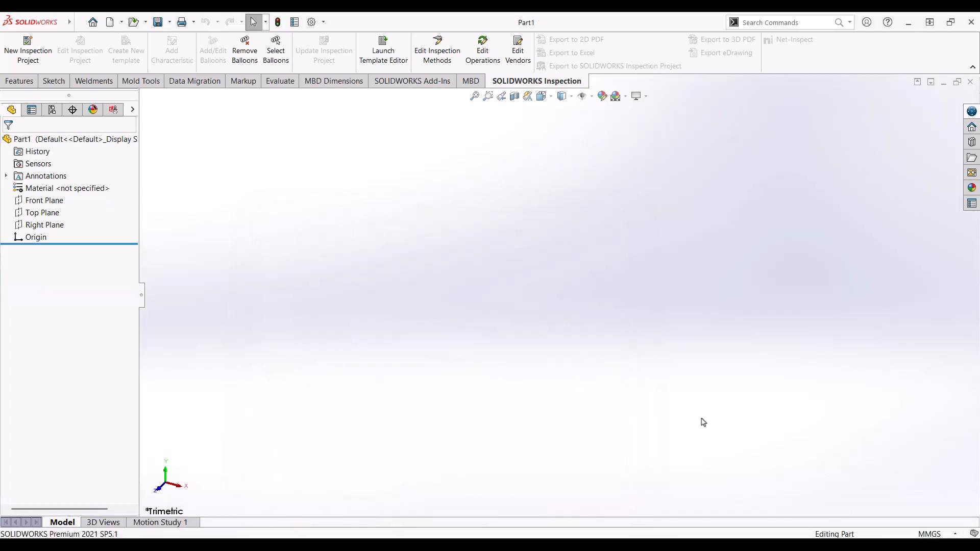
- Start a sketch on the Front Plane, viewed face-on, with the Line tool
click(44, 201)
click(100, 184)
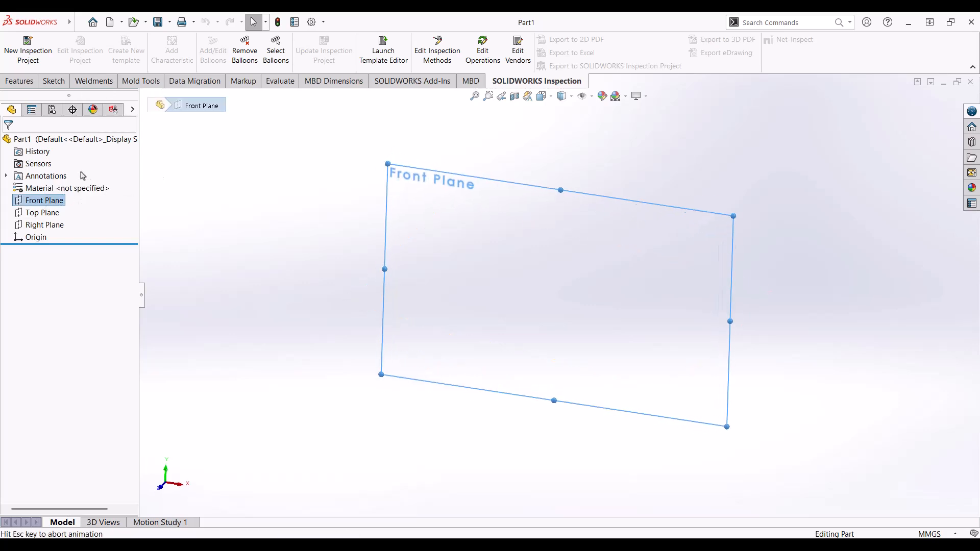
click(53, 81)
key(alt)
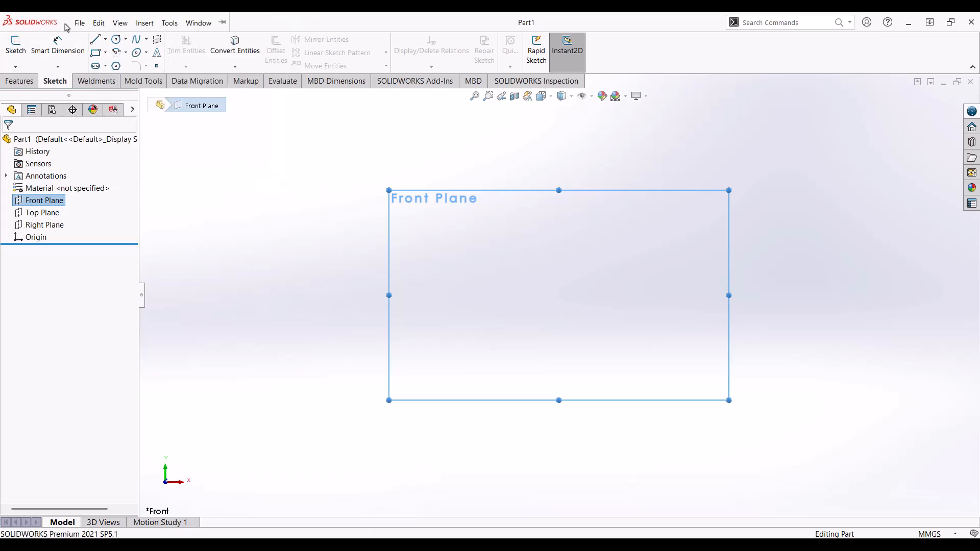
key(f)
click(305, 157)
click(305, 157)
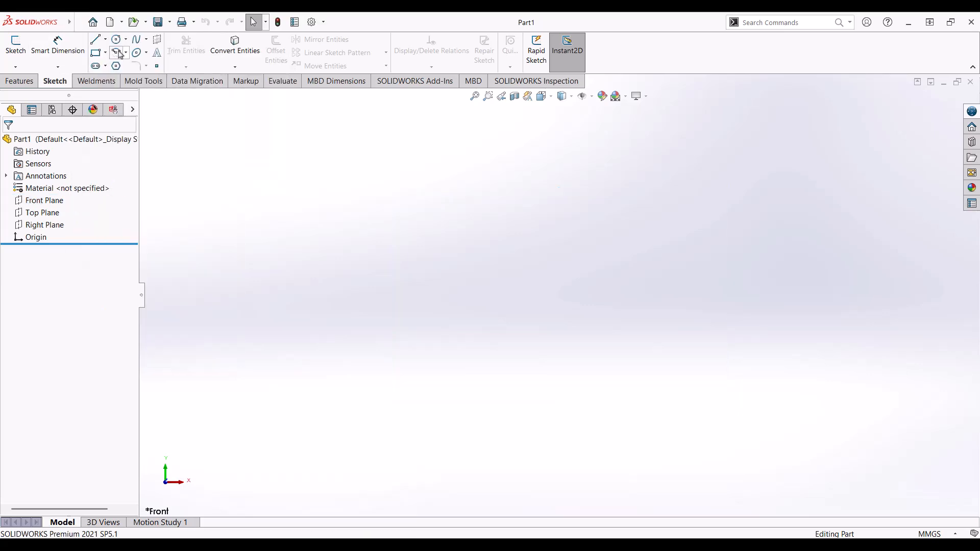
click(101, 41)
click(452, 252)
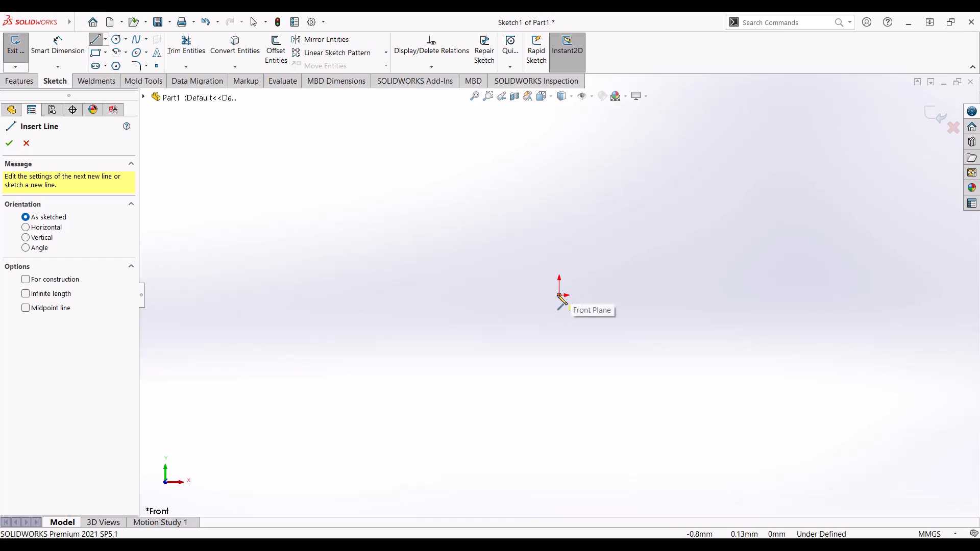
- Draw a vertical line about 258 mm long upward from the origin
click(559, 295)
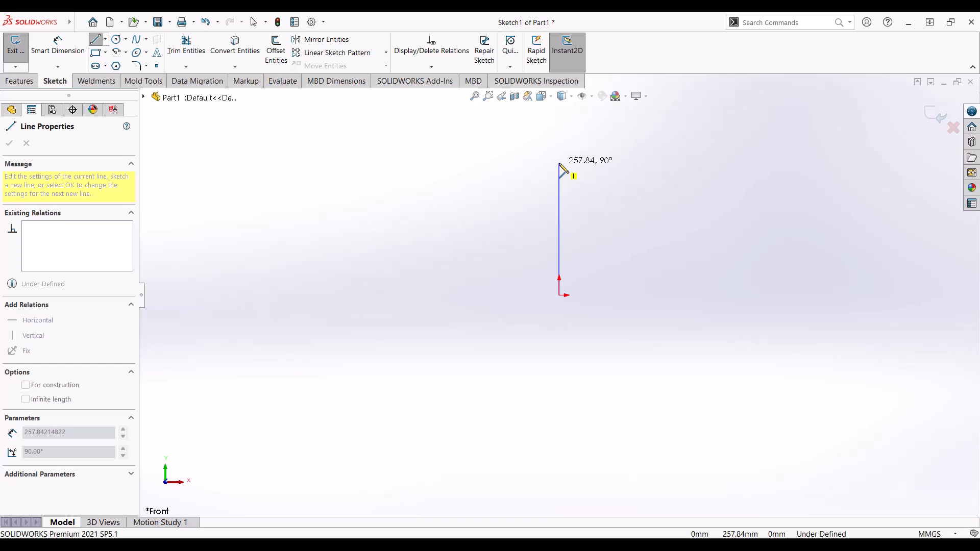
click(560, 164)
key(Escape)
- Dimension the vertical line's length to 241 mm
click(61, 47)
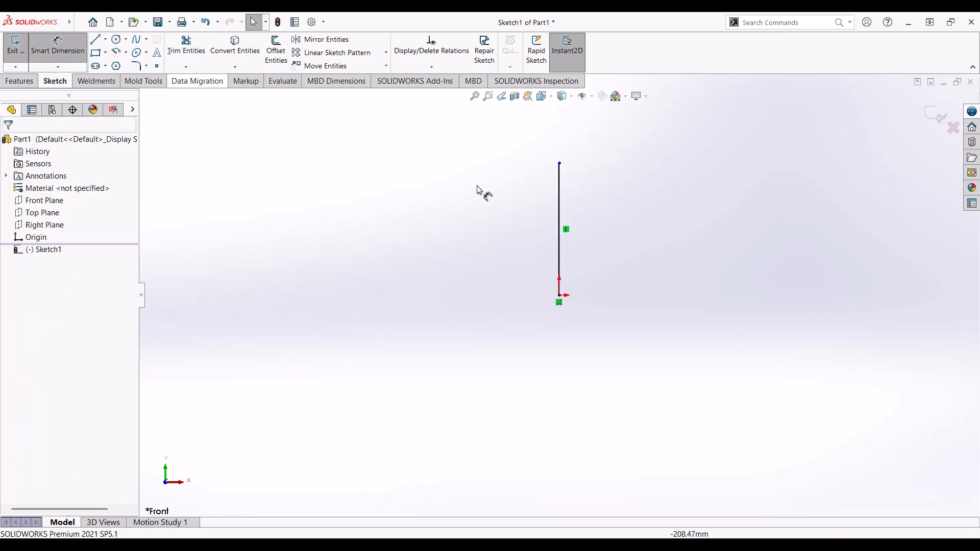
click(560, 231)
click(528, 233)
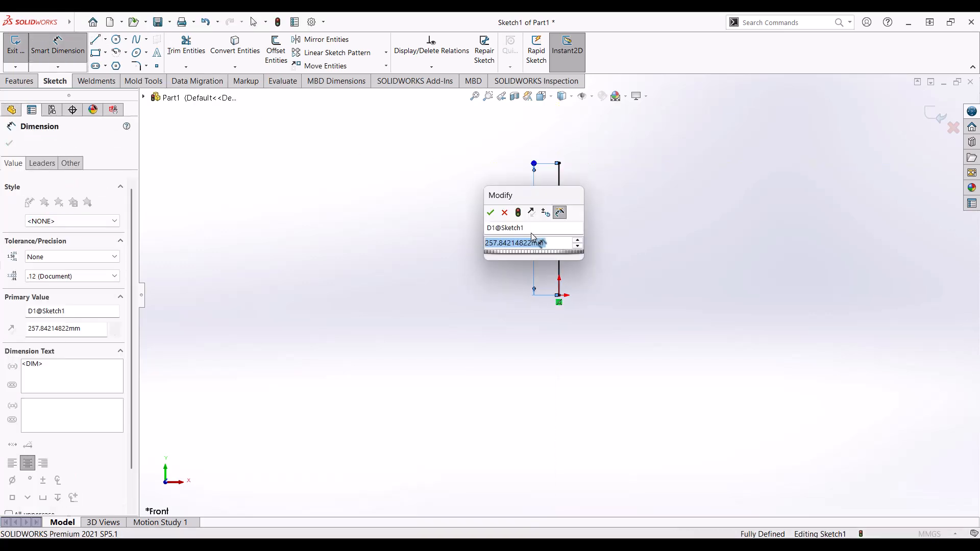
text(241)
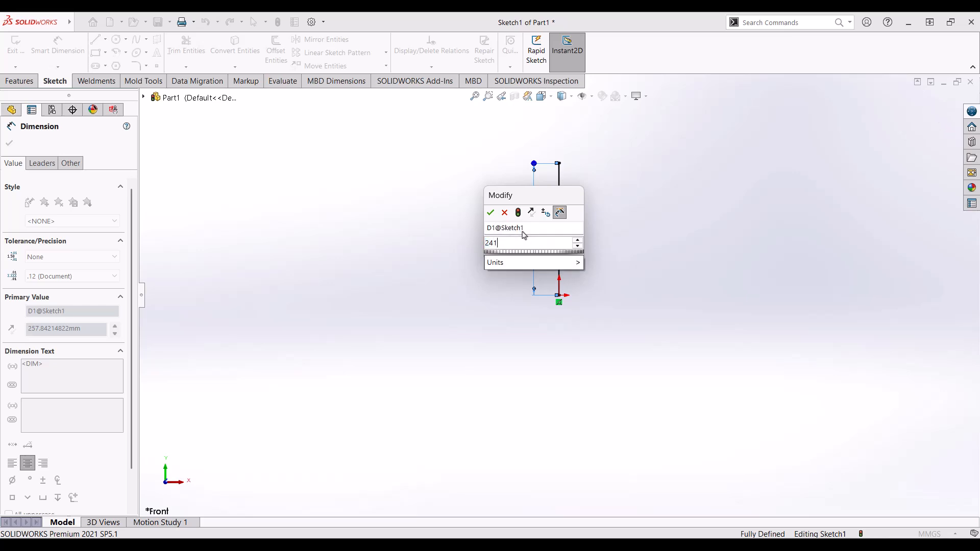
key(Return)
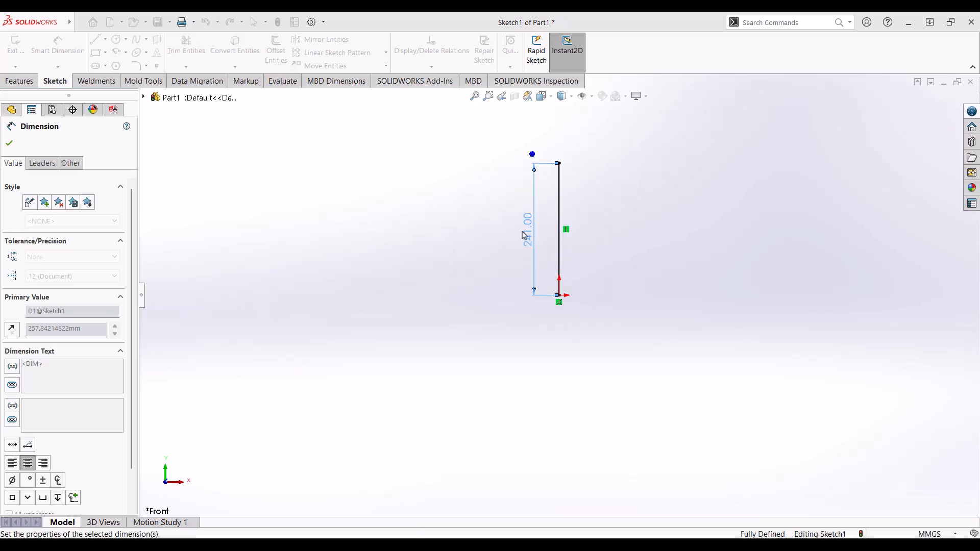
scroll(613, 202, down, 3)
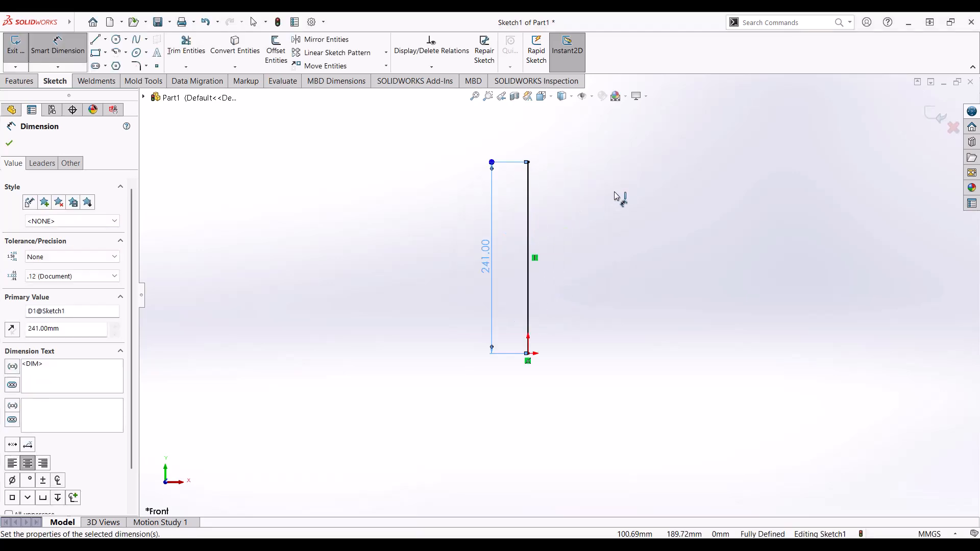
click(10, 144)
- Change the scene to a plain white background
click(627, 101)
click(635, 123)
scroll(614, 235, down, 1)
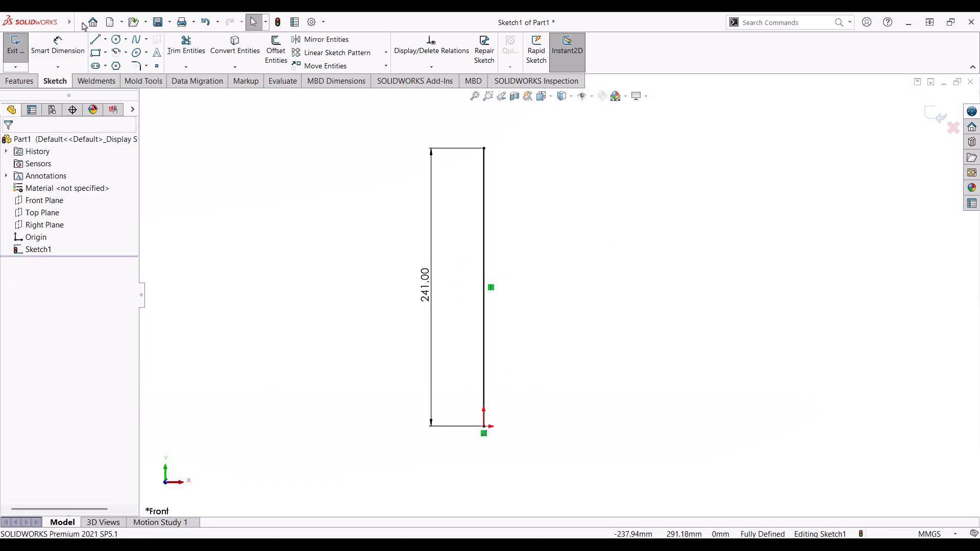
- Insert bottle.png into the sketch as a sketch picture
click(79, 23)
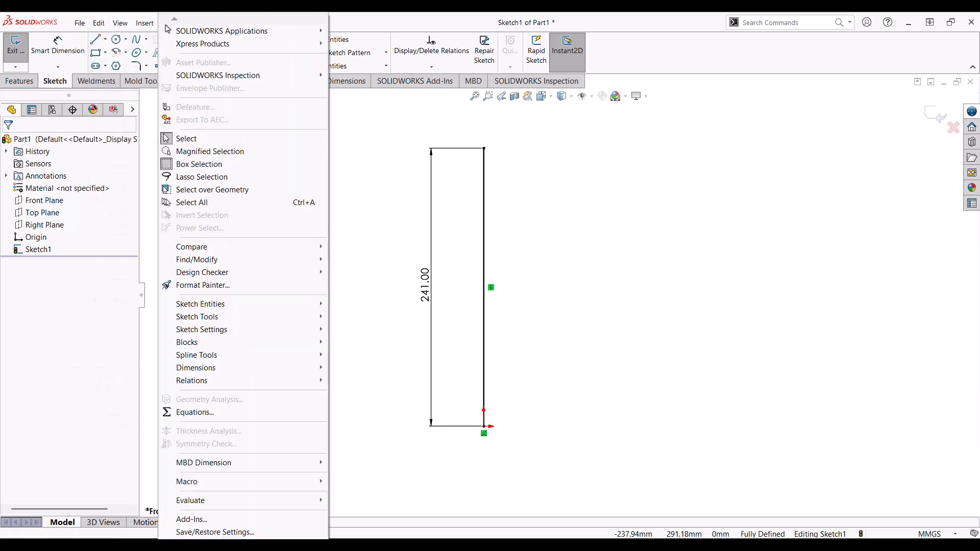
click(166, 22)
click(166, 22)
mouse_move(266, 324)
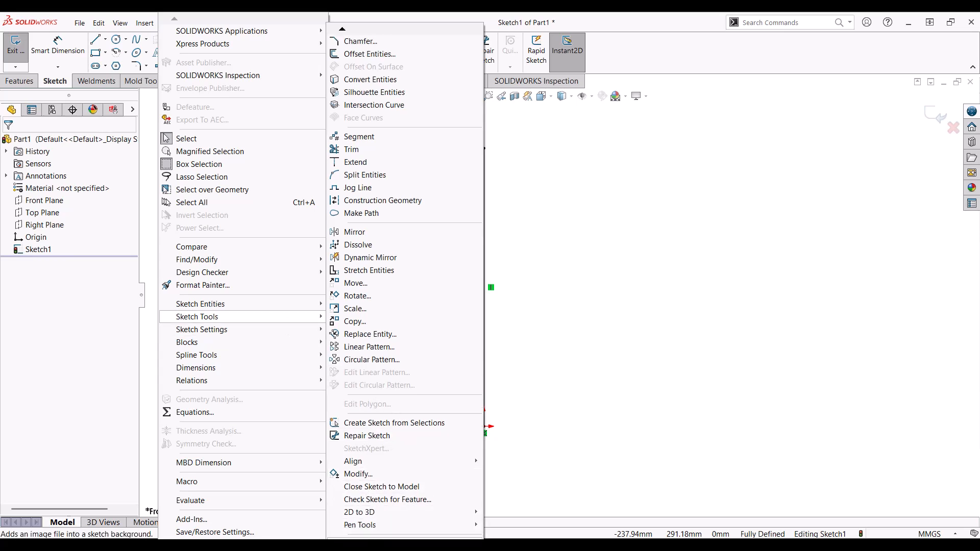
click(357, 538)
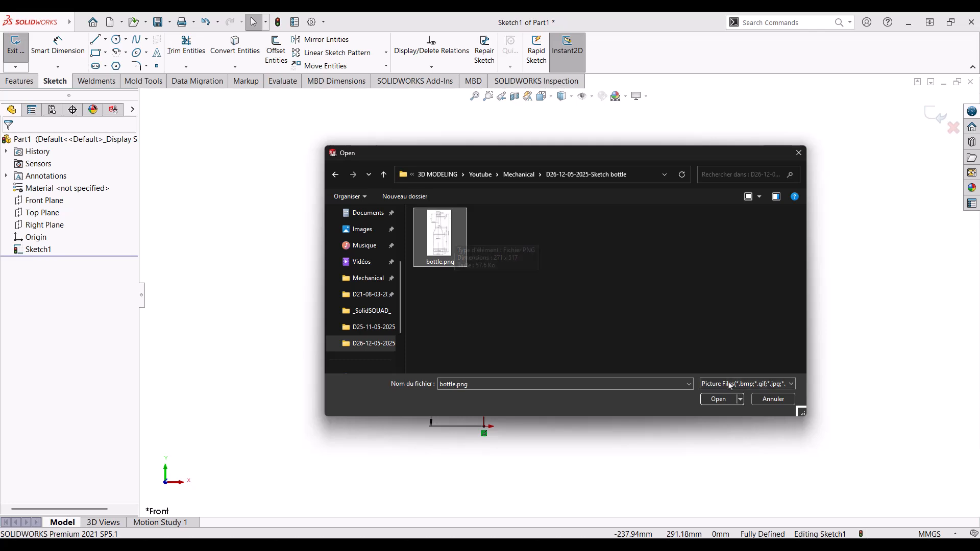
click(718, 399)
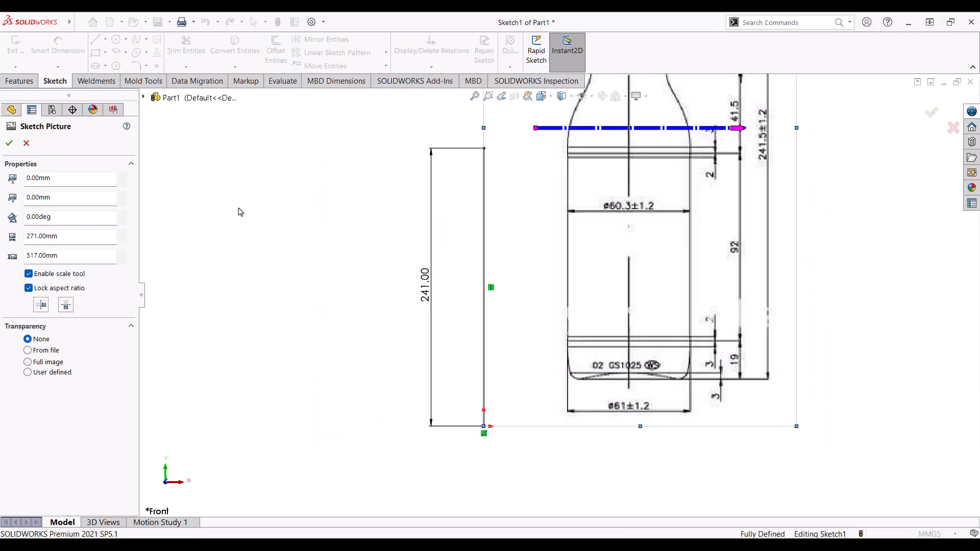
- Shrink the bottle picture to about 131 × 250 mm and move its bottle axis and base onto the vertical line and origin
scroll(559, 294, up, 5)
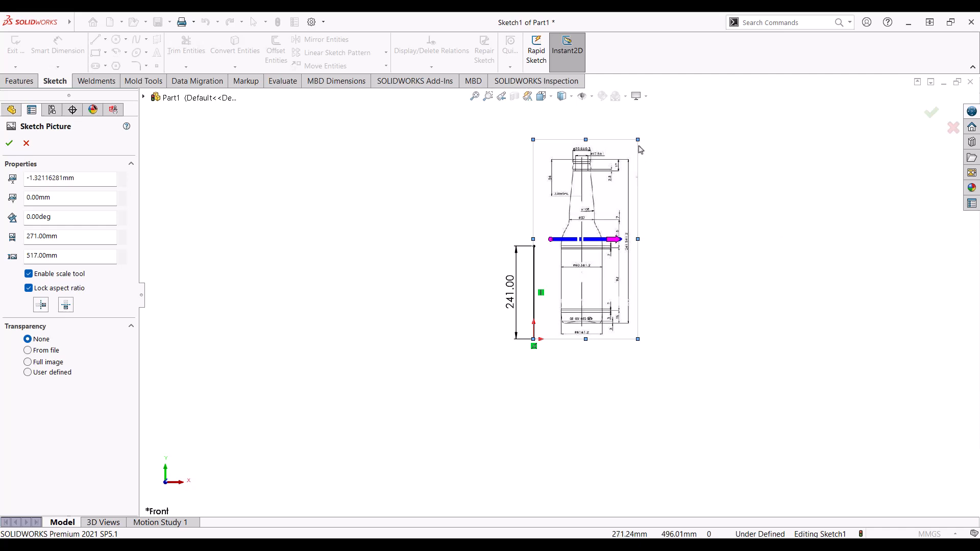
mouse_move(638, 139)
mouse_down()
mouse_move(594, 193)
mouse_move(581, 242)
mouse_up()
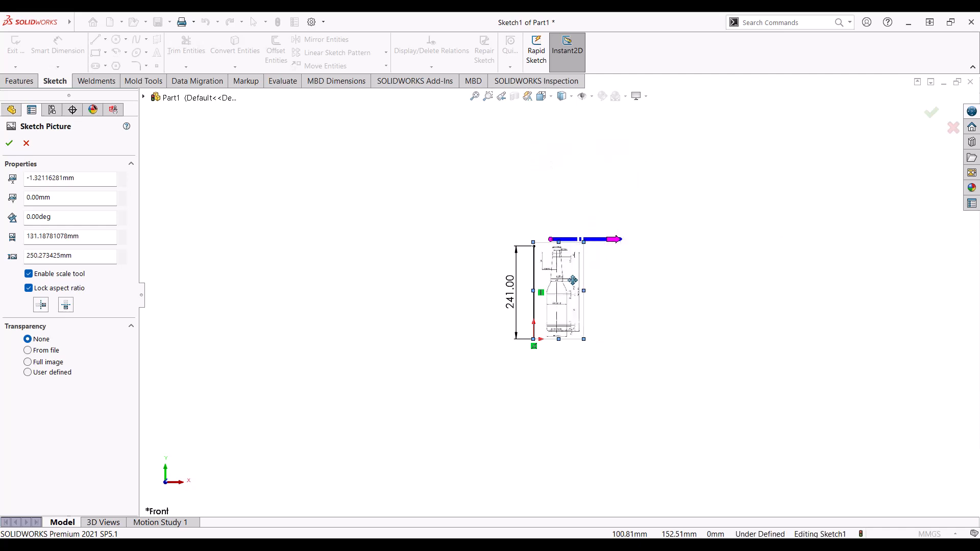
drag(573, 281, 553, 280)
scroll(554, 278, down, 5)
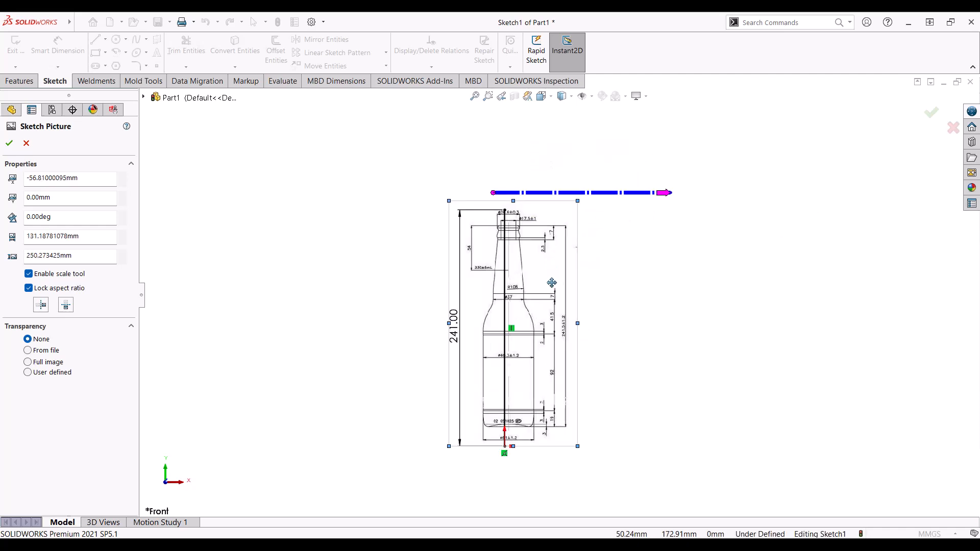
drag(545, 343, 540, 383)
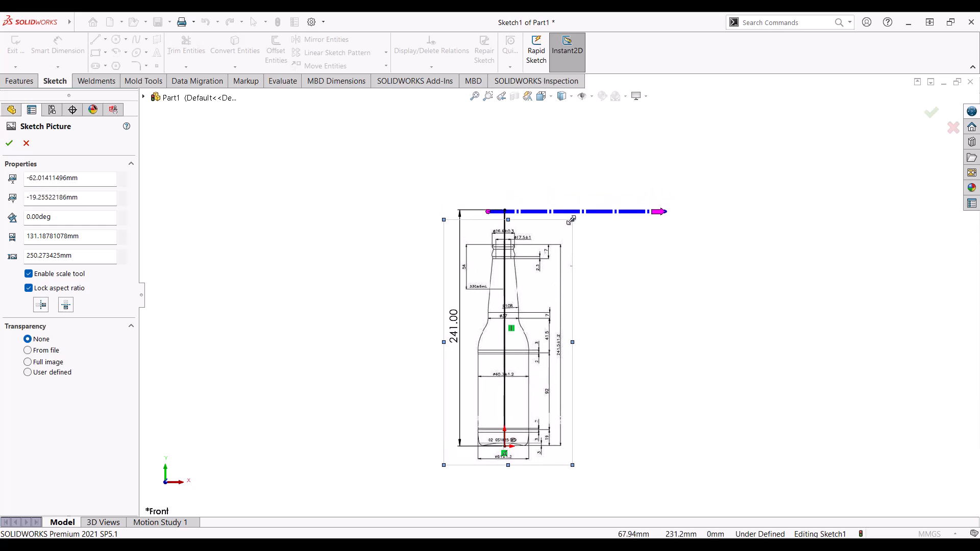
- Enlarge the bottle picture to about 154 × 295 mm so the bottle's height matches the vertical line, and accept the placement
drag(572, 220, 595, 175)
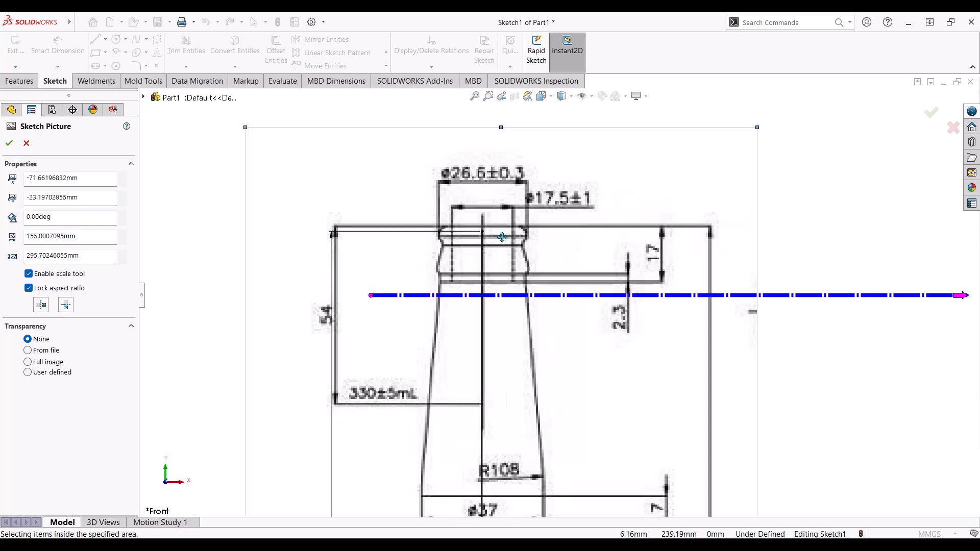
scroll(503, 236, down, 2)
drag(879, 84, 875, 89)
drag(749, 199, 749, 200)
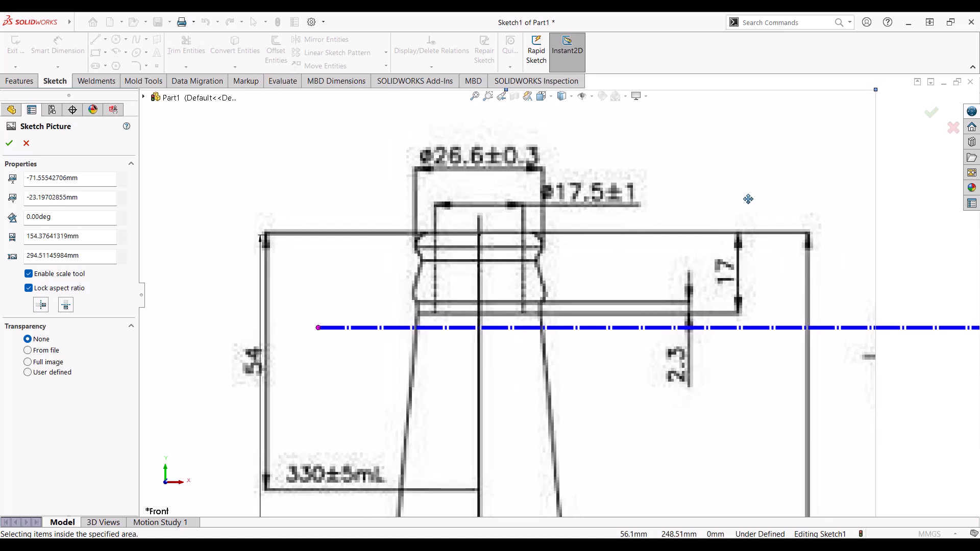
scroll(749, 208, up, 5)
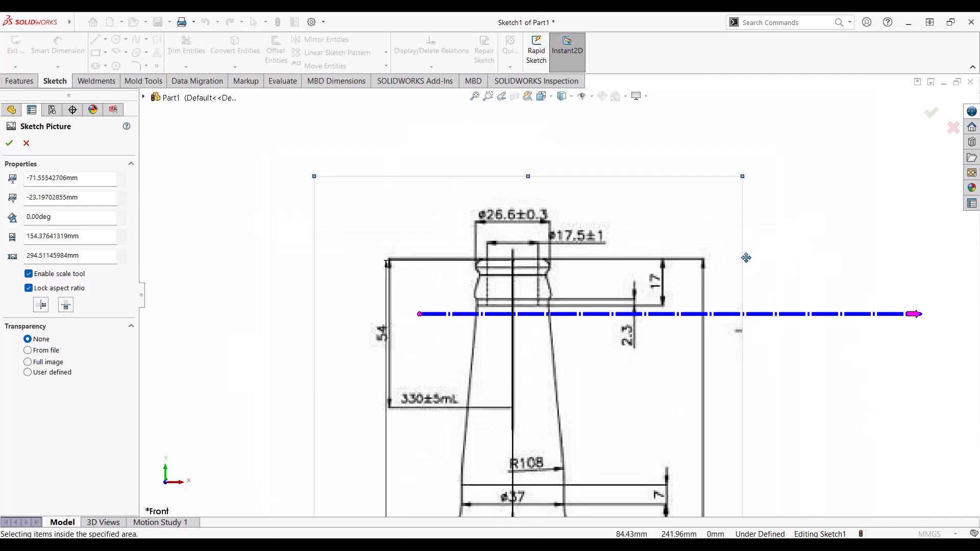
click(10, 144)
- Trace the bottle's mouth with connected lines from the vertical line's upper endpoint across the rim and around the lip's outer edge
scroll(573, 274, down, 6)
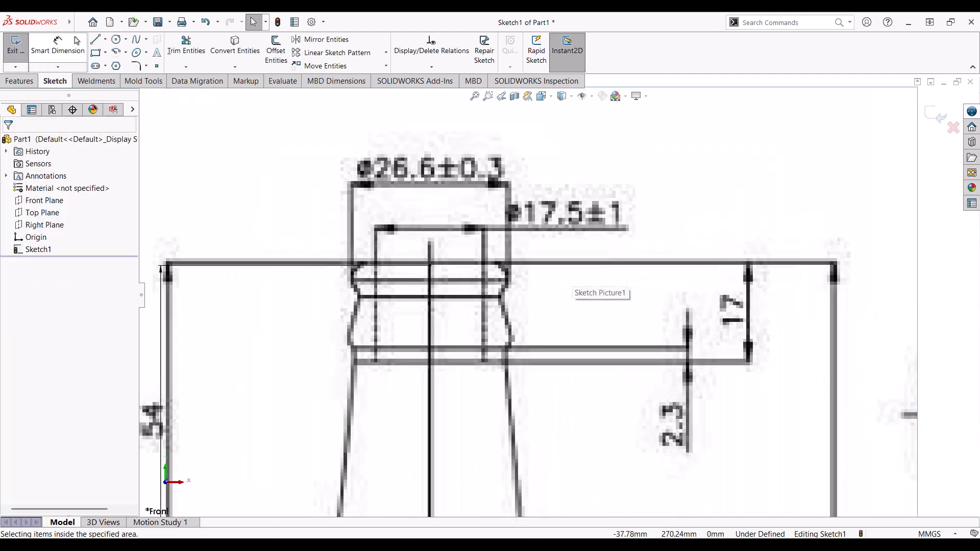
click(95, 39)
scroll(451, 266, down, 6)
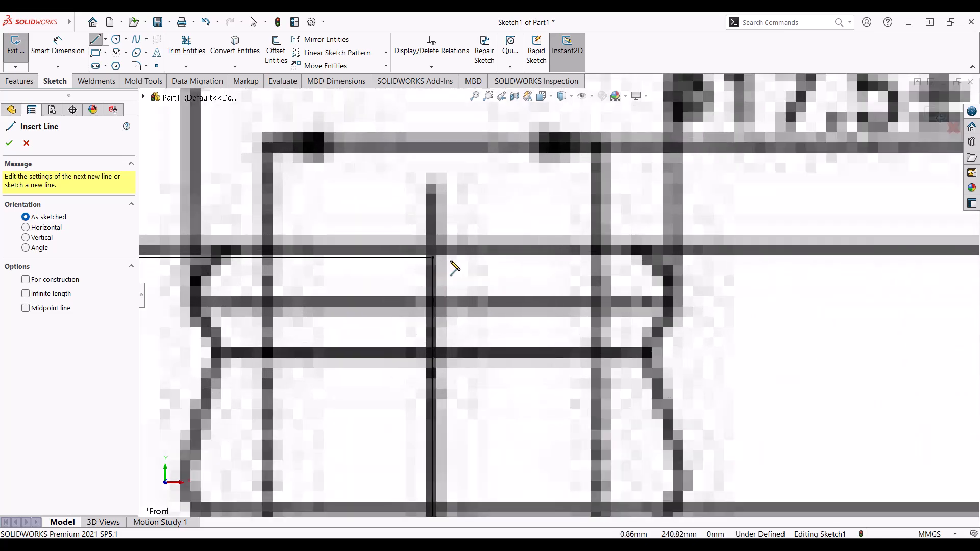
click(433, 257)
click(635, 258)
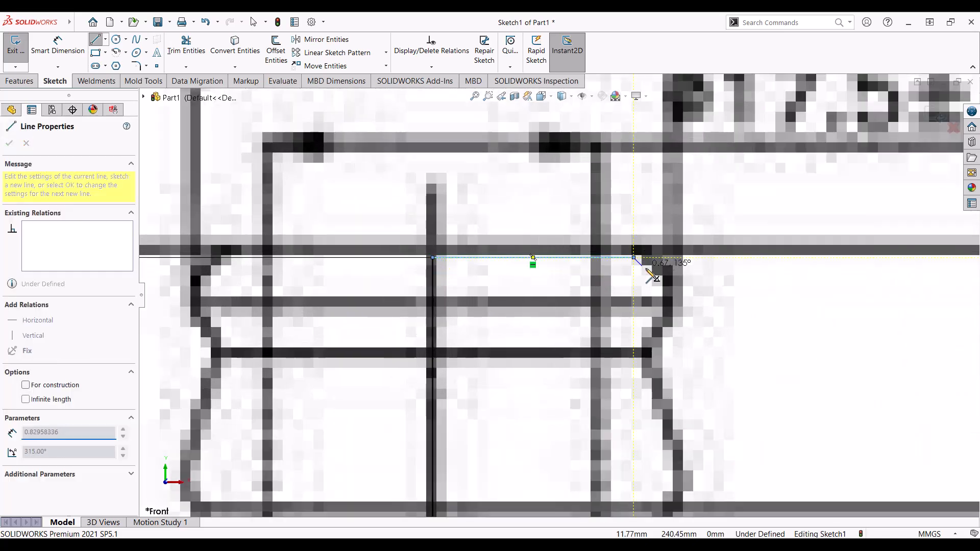
click(670, 307)
click(648, 356)
- Trace the neck finish below the lip and the sloping neck, ending with a tangent arc into the ø37 section
scroll(663, 417, up, 4)
click(610, 412)
scroll(602, 411, up, 7)
scroll(581, 410, down, 4)
click(576, 390)
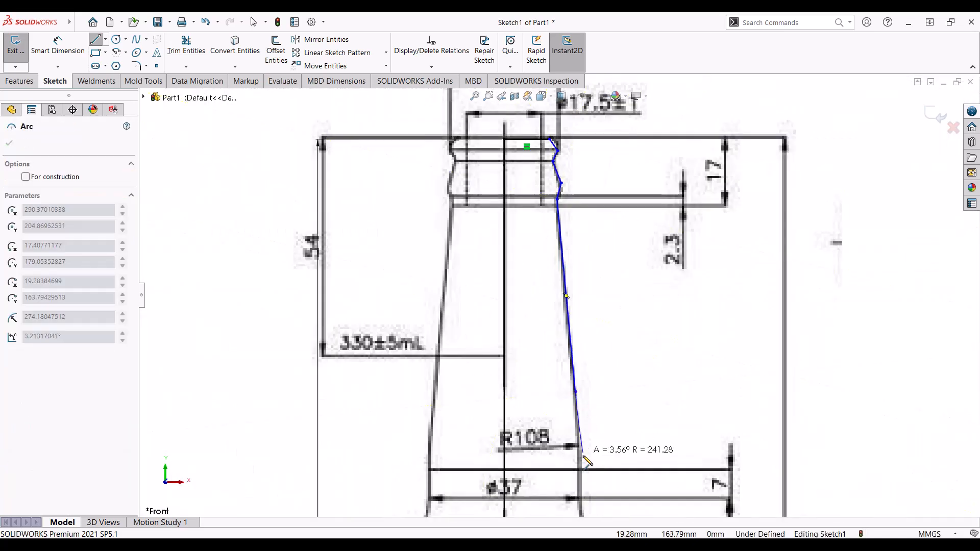
click(580, 469)
- Trace the short vertical ø37 section and the shoulder with two tangent arcs joined by a line, down to the straight body
scroll(582, 460, up, 5)
scroll(581, 390, down, 4)
scroll(586, 393, down, 2)
click(532, 255)
click(543, 300)
click(560, 330)
click(591, 438)
- Trace the straight body with a vertical line about 109 mm long, round the base corner, and close the bottom contour at the axis
scroll(591, 437, up, 4)
scroll(556, 444, down, 6)
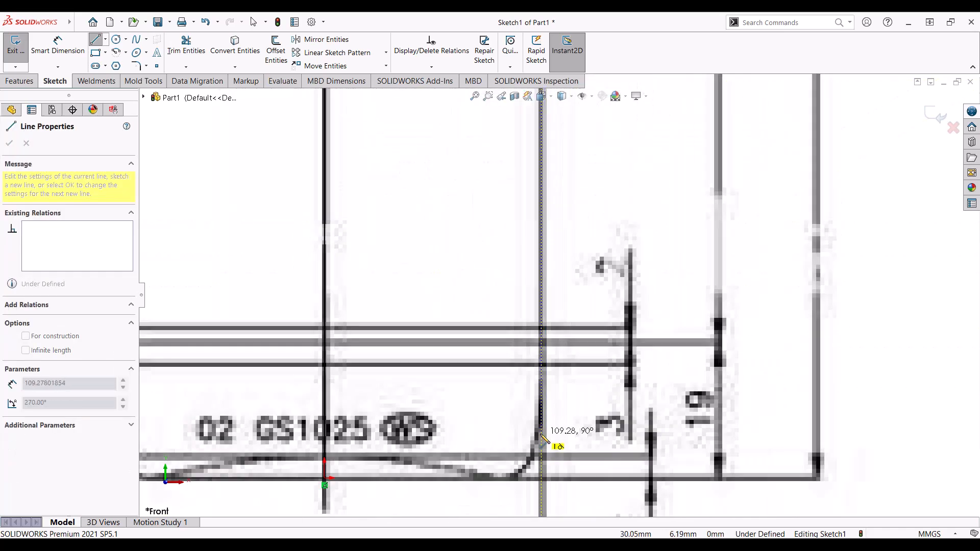
click(467, 475)
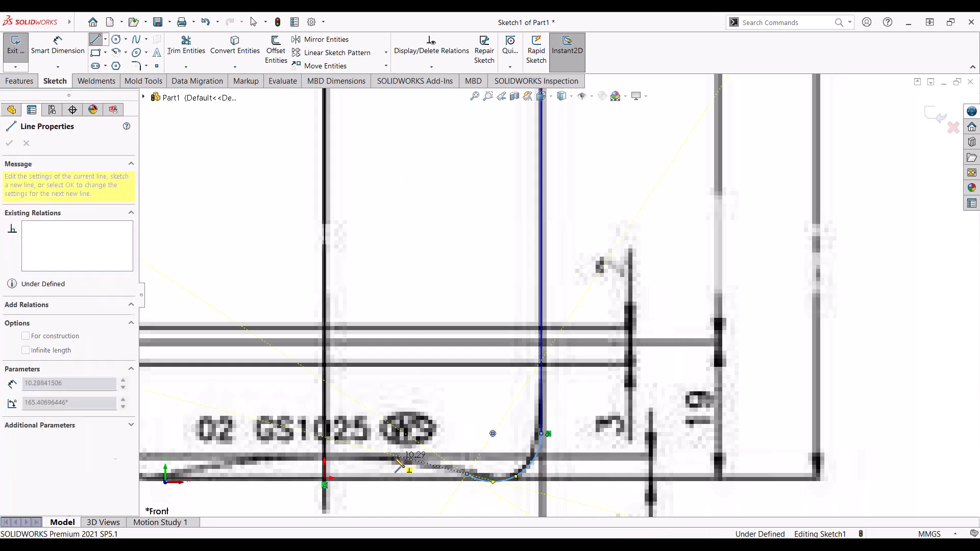
click(327, 445)
key(Escape)
- Make the base corner arc tangent to the sloping line of the bottle's underside
scroll(460, 482, down, 5)
click(539, 390)
ctrl+click(514, 378)
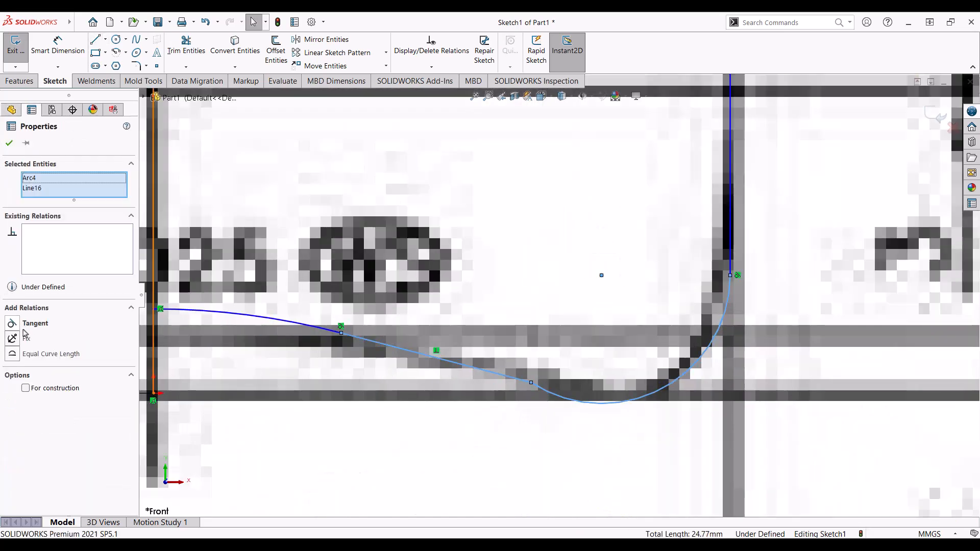
click(25, 325)
- Examine the traced profile against the reference picture along the whole bottle, from base to mouth
scroll(659, 229, up, 10)
scroll(510, 169, down, 7)
scroll(509, 170, down, 3)
click(486, 200)
click(553, 247)
scroll(607, 292, up, 9)
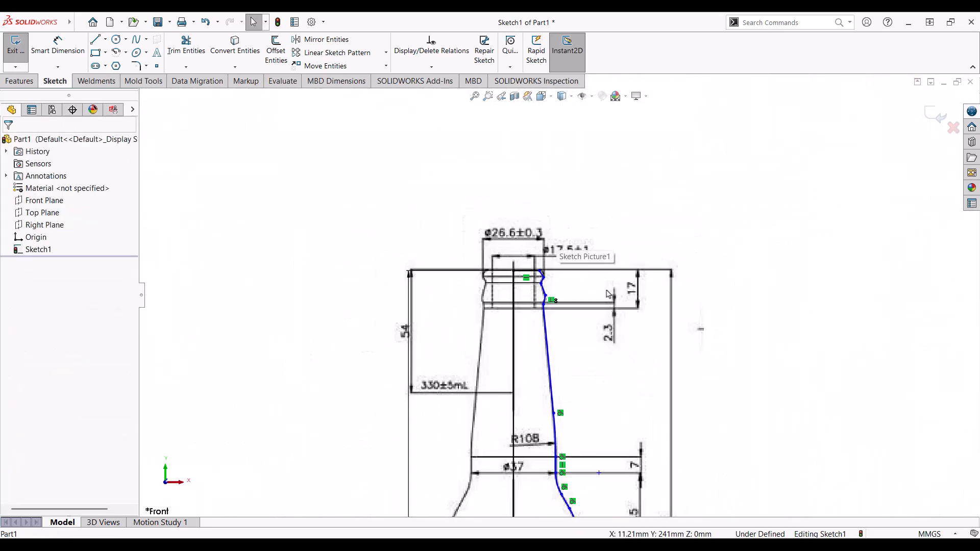
scroll(620, 357, down, 3)
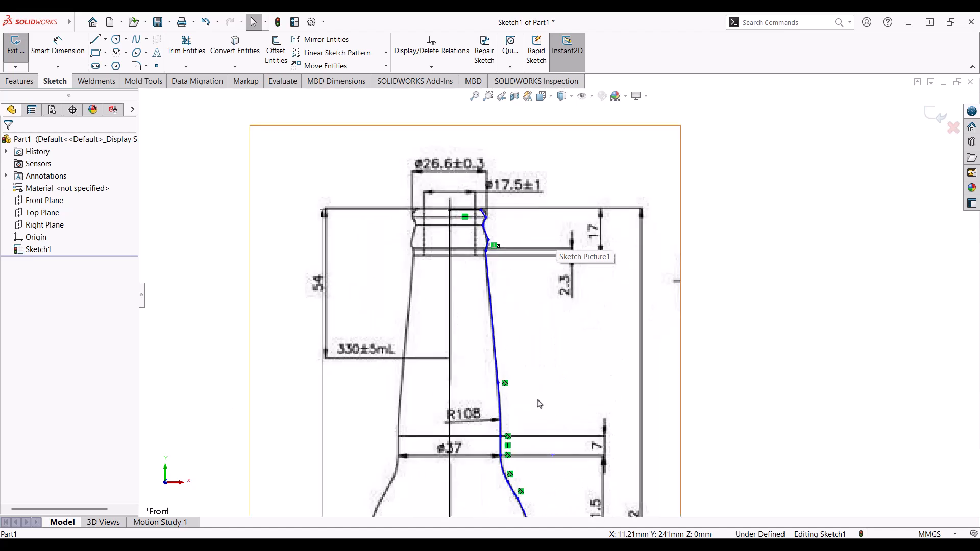
scroll(562, 405, up, 5)
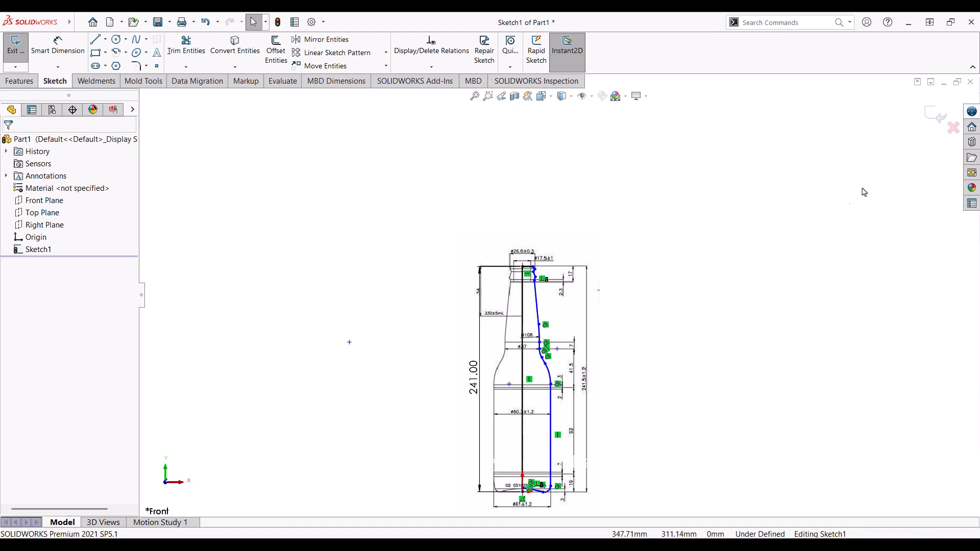
- Run Fully Define Sketch on all entities with automatic relations and dimensions, and accept the calculated result
click(439, 68)
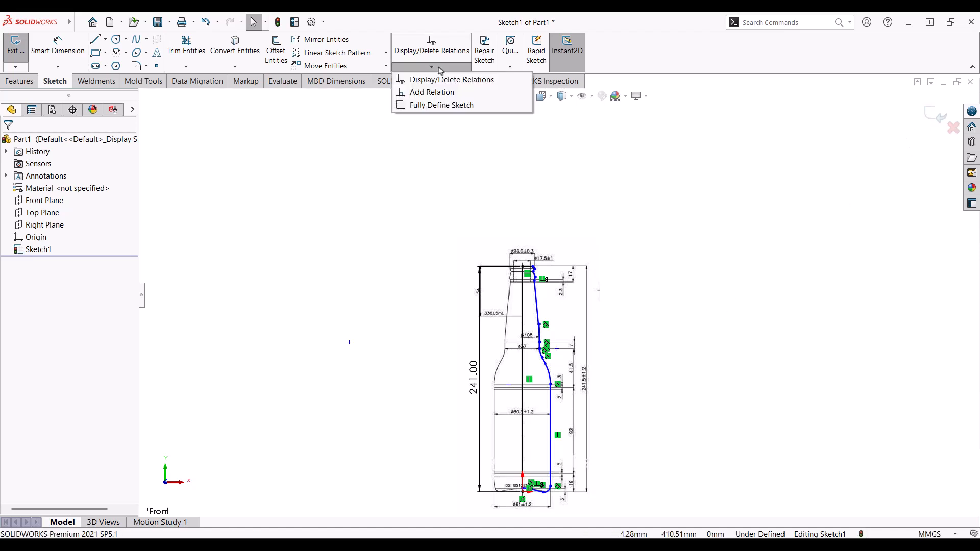
click(418, 106)
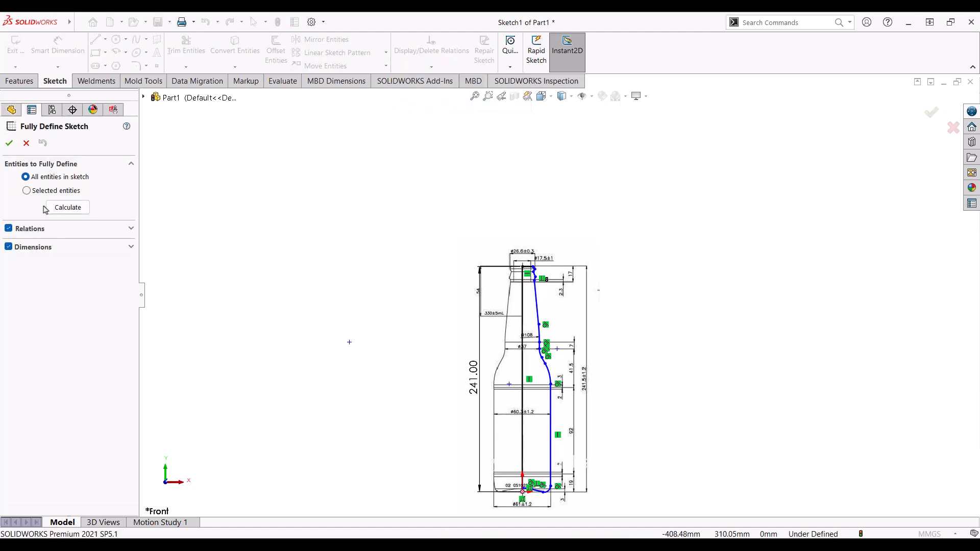
click(63, 206)
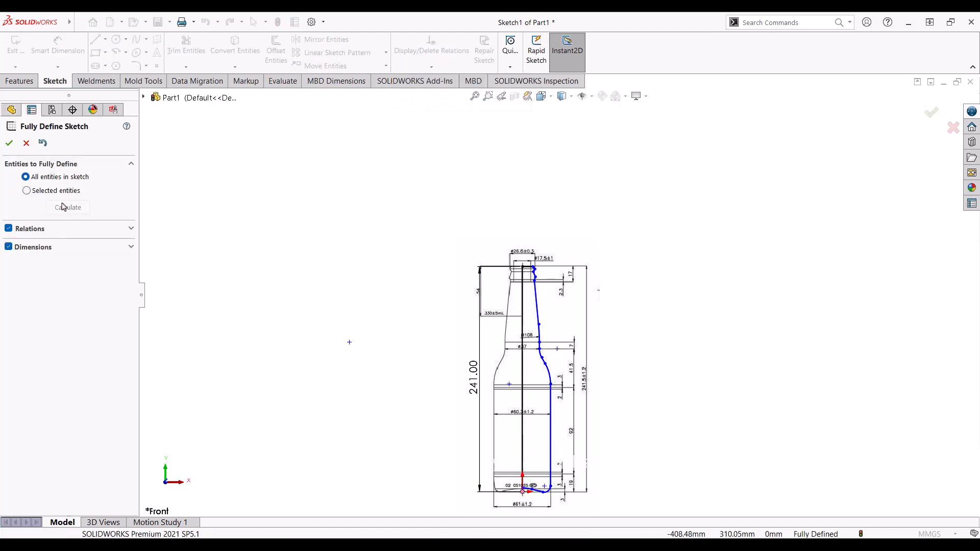
click(10, 144)
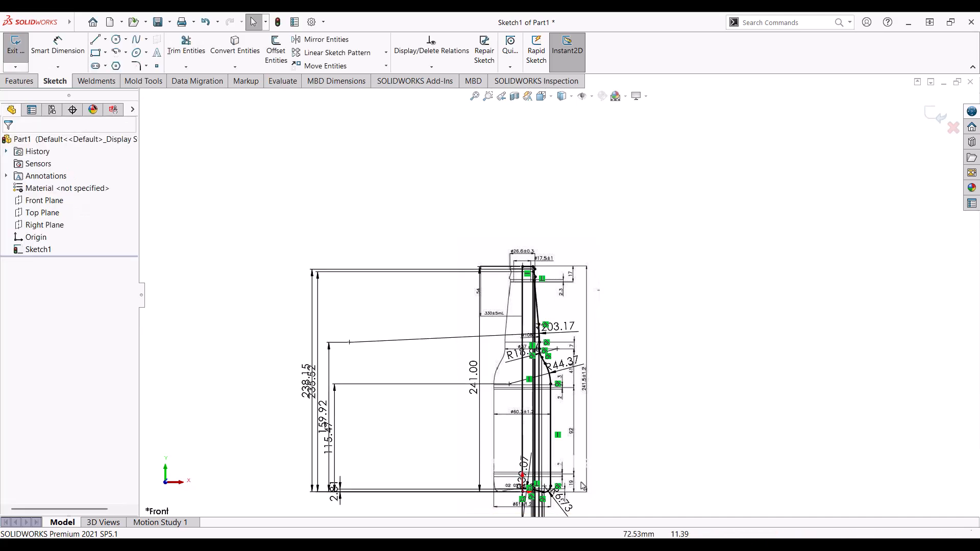
- Power trim the stub of the vertical axis line that extends below the bottle's underside arc to the origin
scroll(531, 491, down, 8)
scroll(530, 407, down, 4)
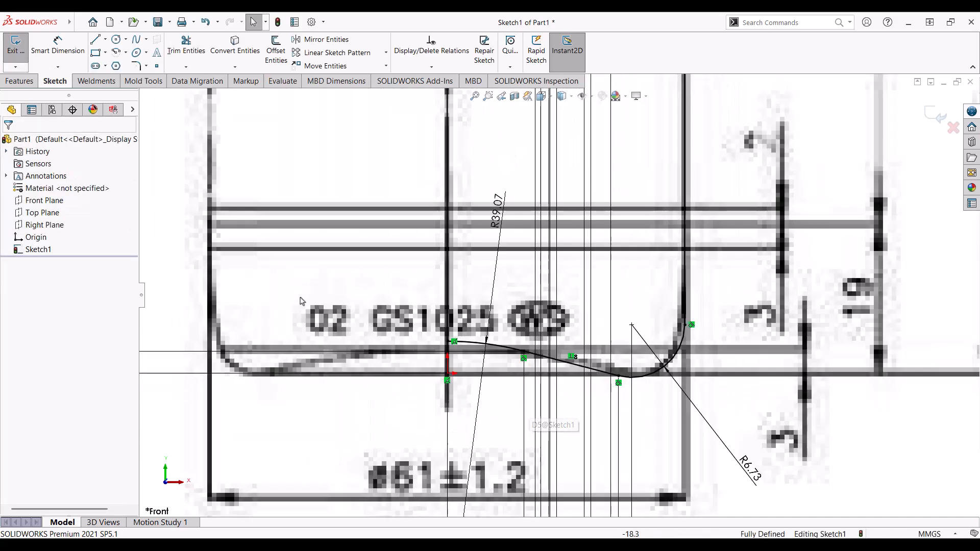
click(186, 47)
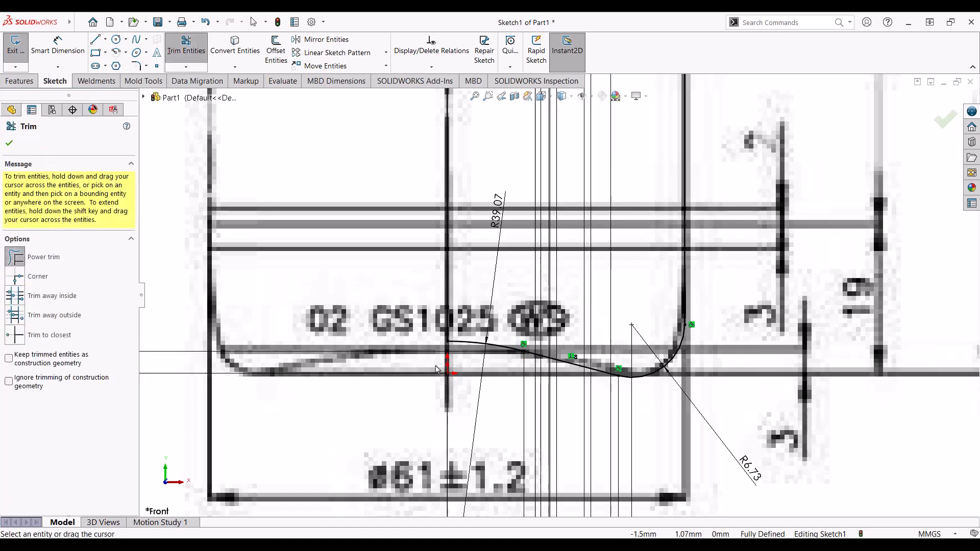
click(106, 41)
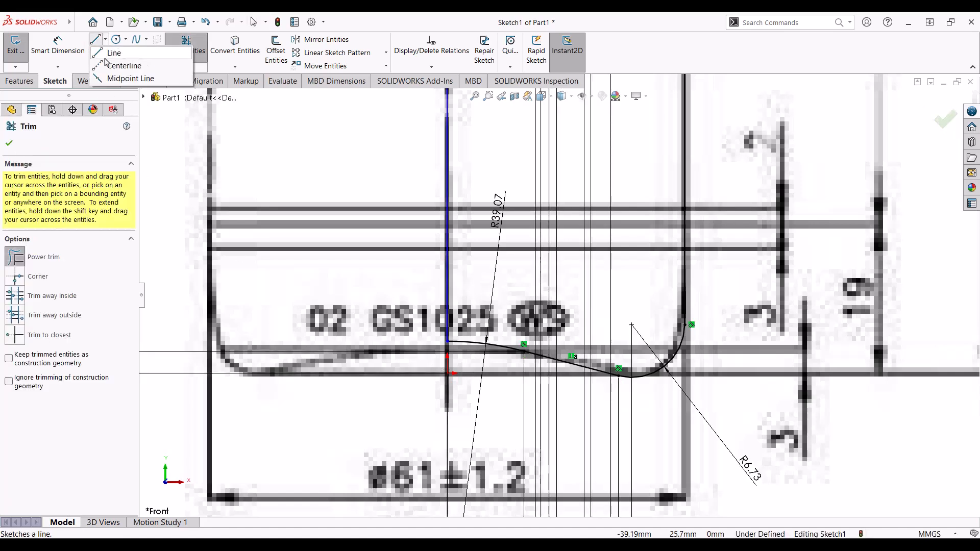
click(122, 65)
click(447, 341)
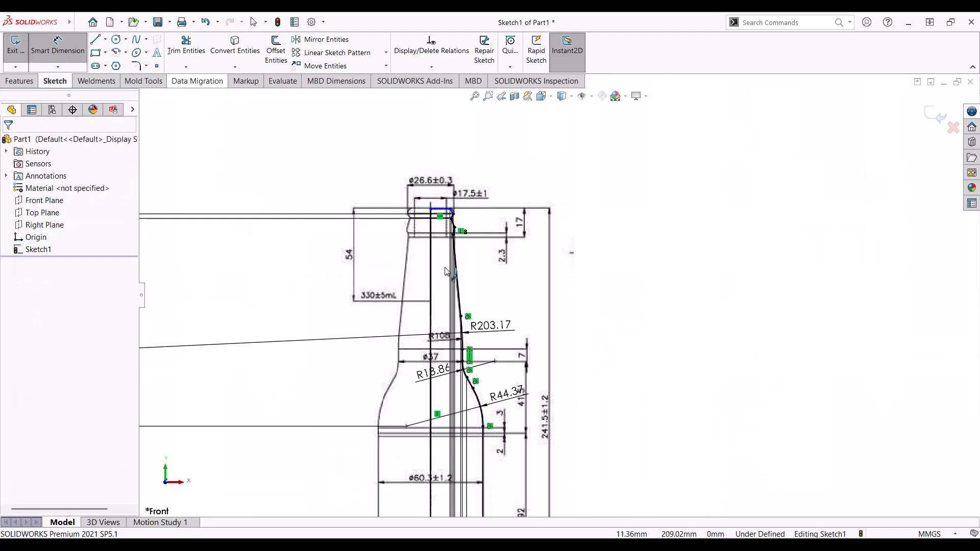
- Dimension the length of the trimmed vertical axis line, placing the dimension beside the bottle profile
click(432, 263)
scroll(389, 289, up, 4)
click(362, 298)
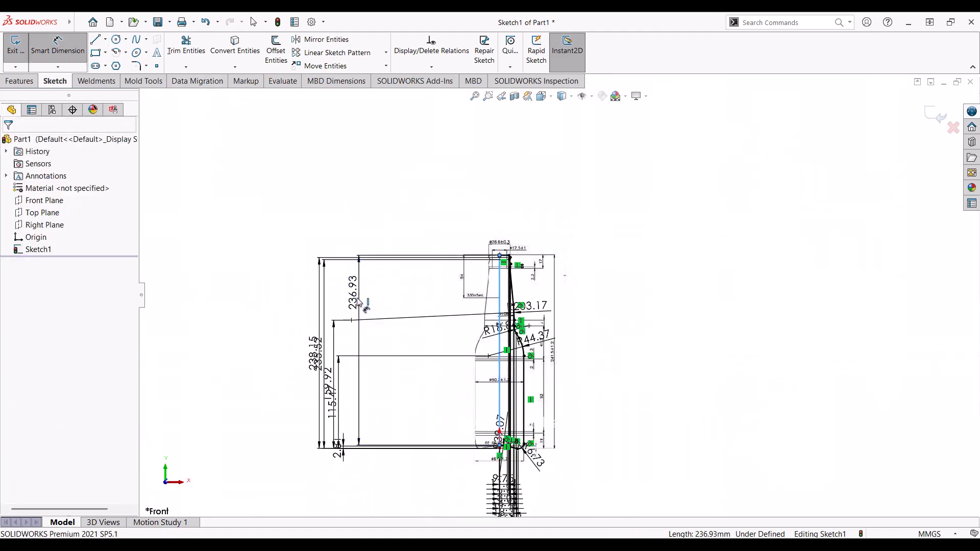
click(316, 277)
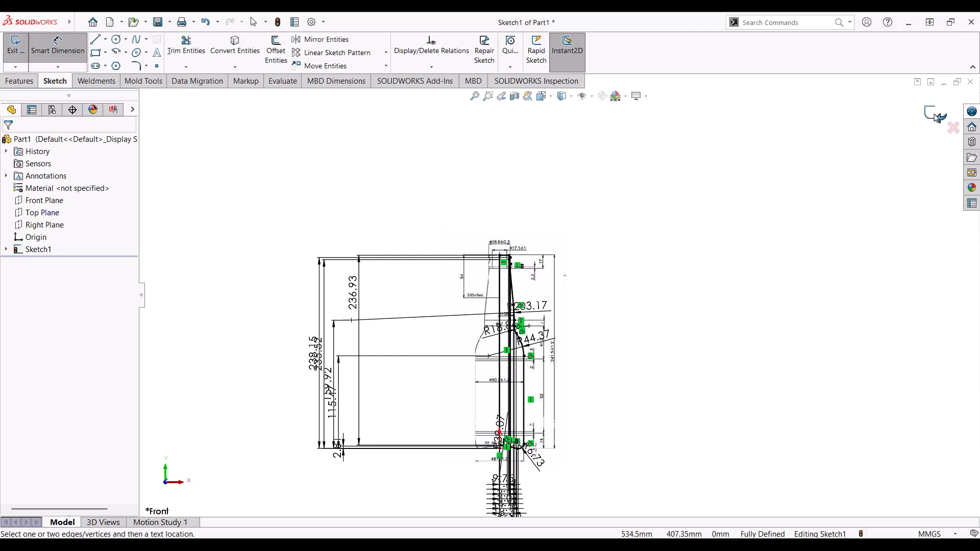
click(30, 82)
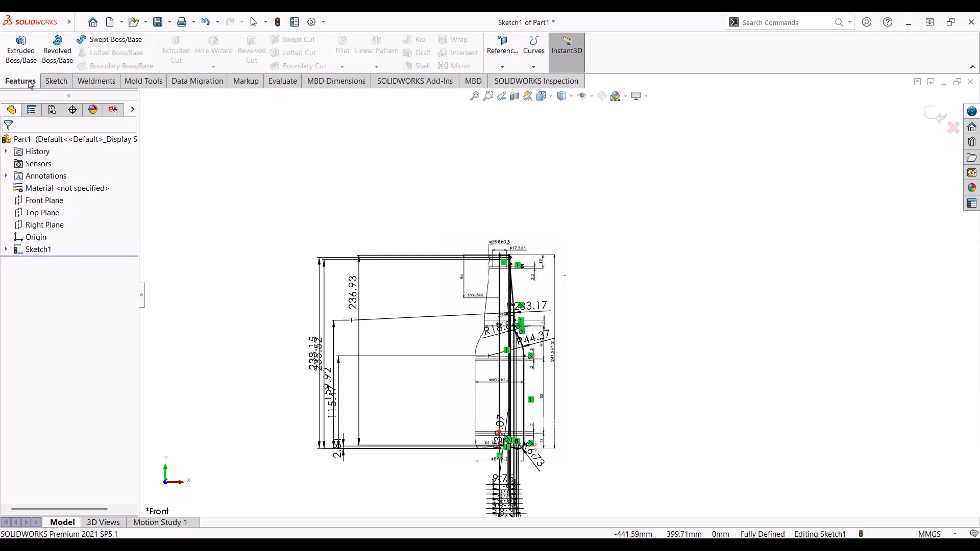
click(57, 51)
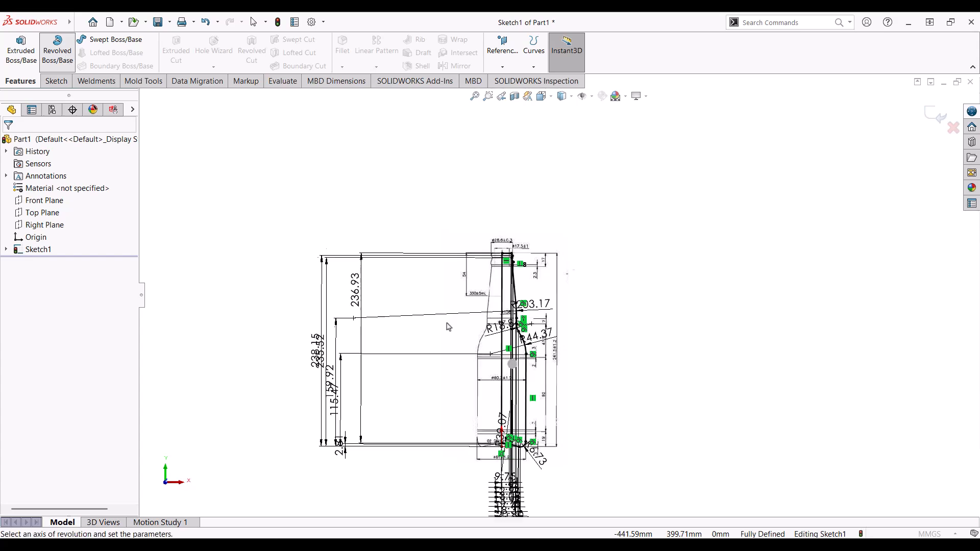
click(595, 230)
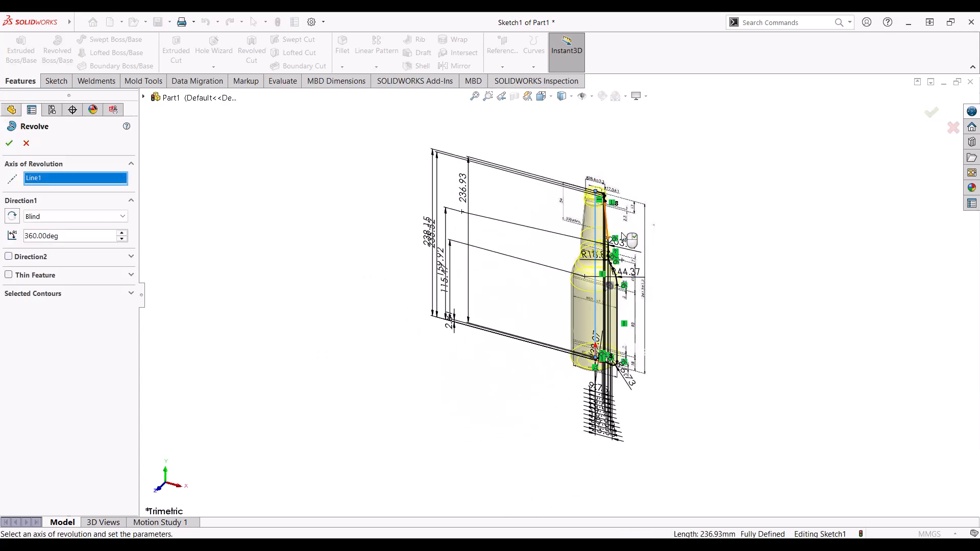
scroll(639, 238, down, 4)
click(26, 144)
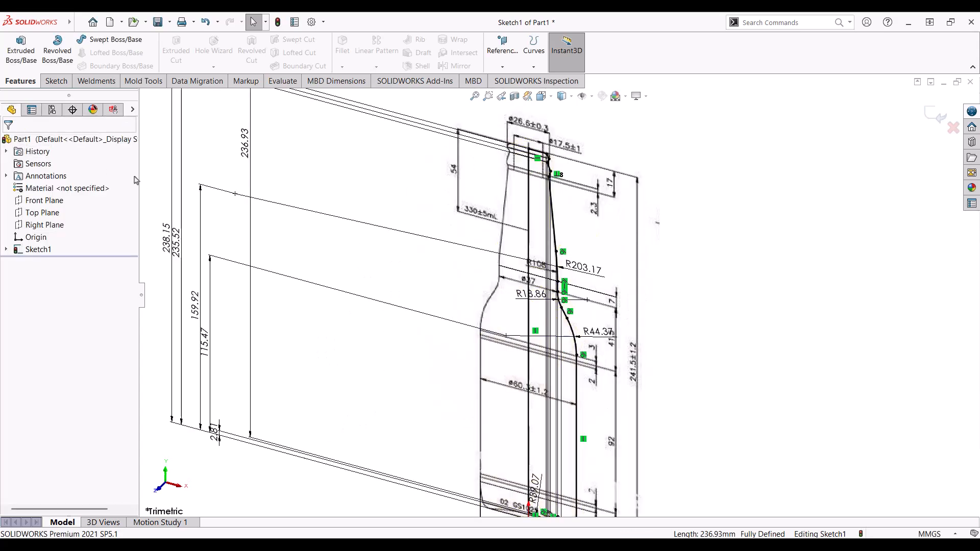
- Revolve the closed half profile 360° around the vertical axis line as a solid boss
click(57, 51)
click(529, 233)
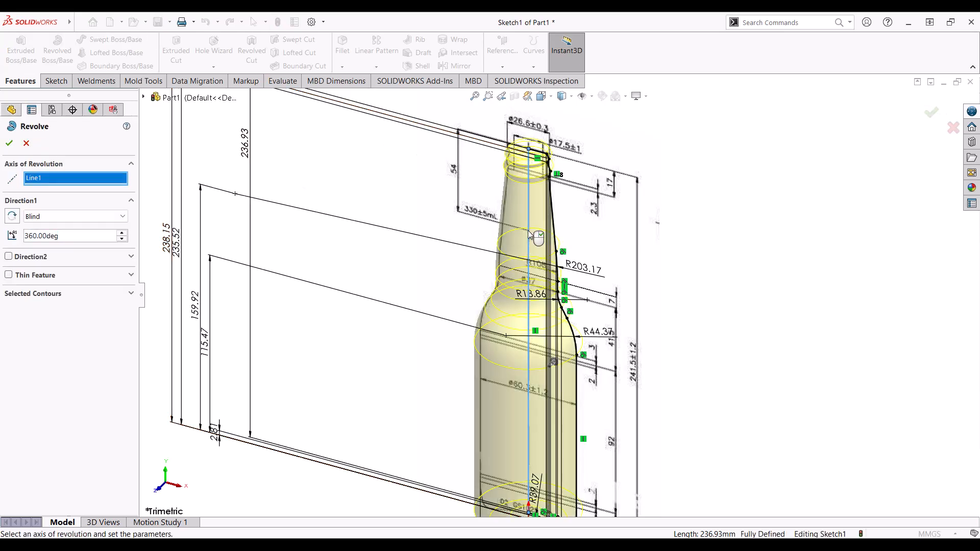
click(10, 143)
- Shell the revolved bottle with a thin wall, removing the flat top face at the mouth
mouse_move(537, 251)
middle_down()
mouse_move(571, 189)
mouse_move(522, 202)
mouse_move(600, 225)
mouse_move(665, 352)
middle_up()
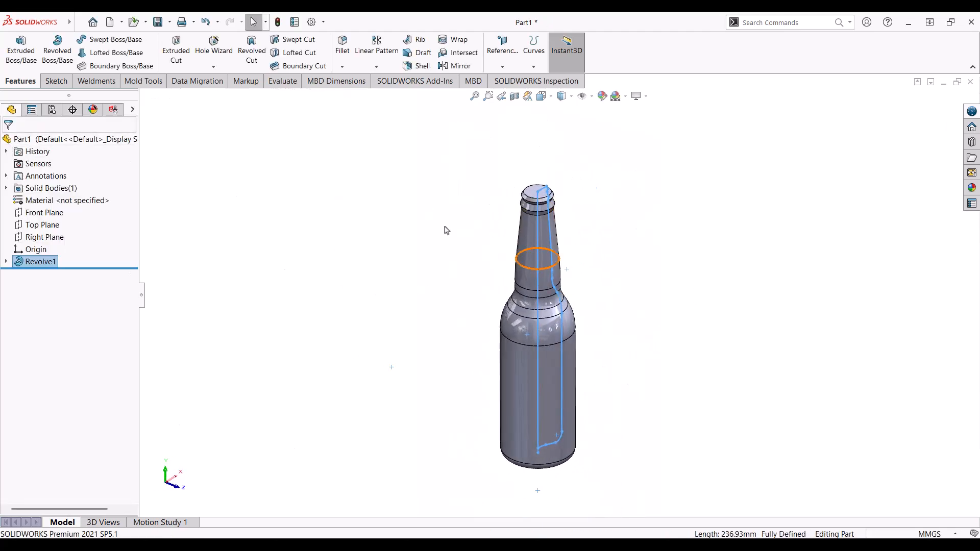
click(419, 66)
scroll(536, 189, down, 3)
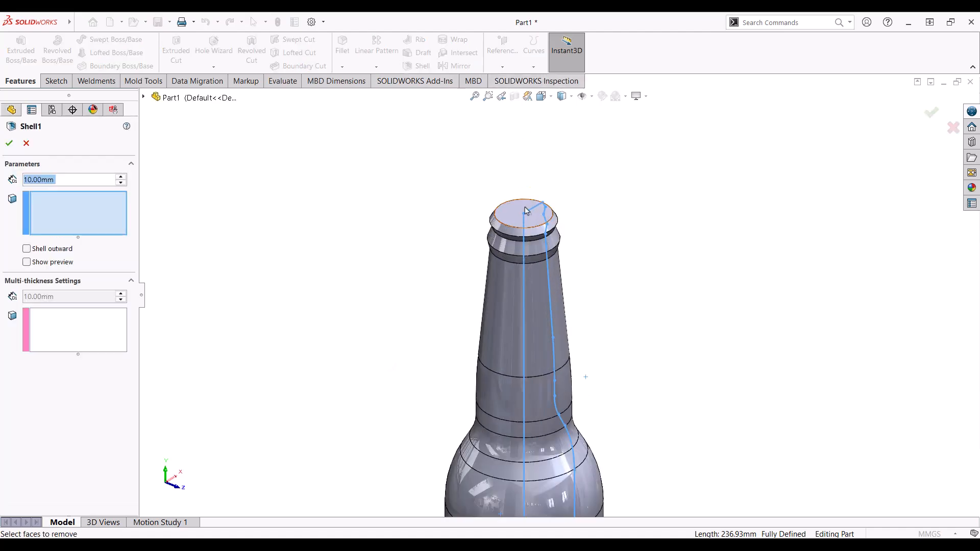
click(519, 213)
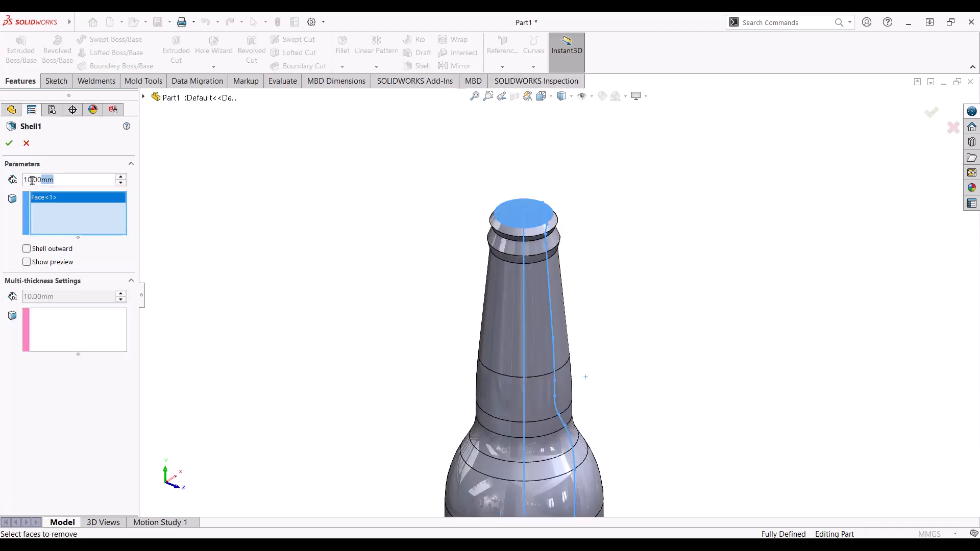
click(8, 142)
- Apply a polished gold-coloured appearance to the whole bottle
middle_drag(619, 288, 602, 265)
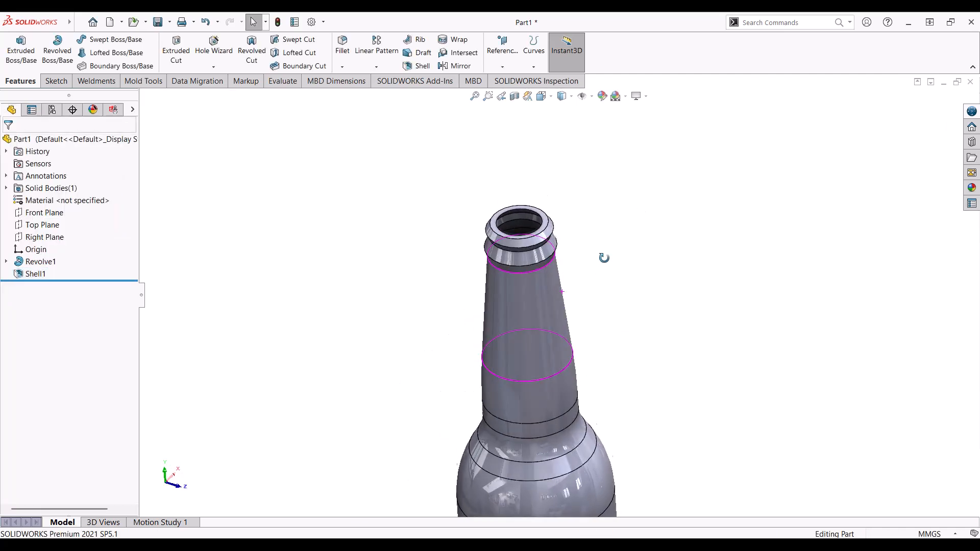
scroll(613, 304, up, 5)
middle_drag(628, 363, 604, 337)
scroll(604, 337, down, 3)
click(972, 188)
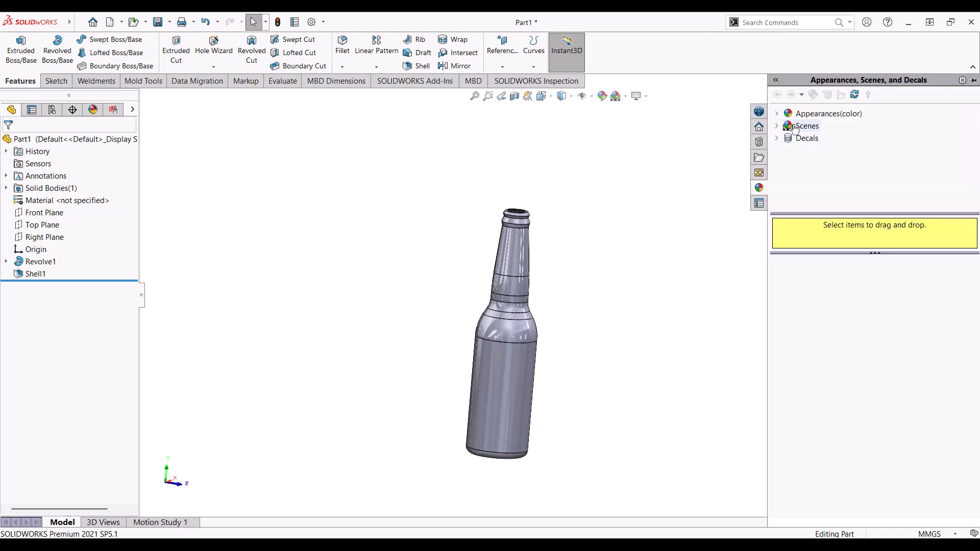
click(777, 113)
click(809, 151)
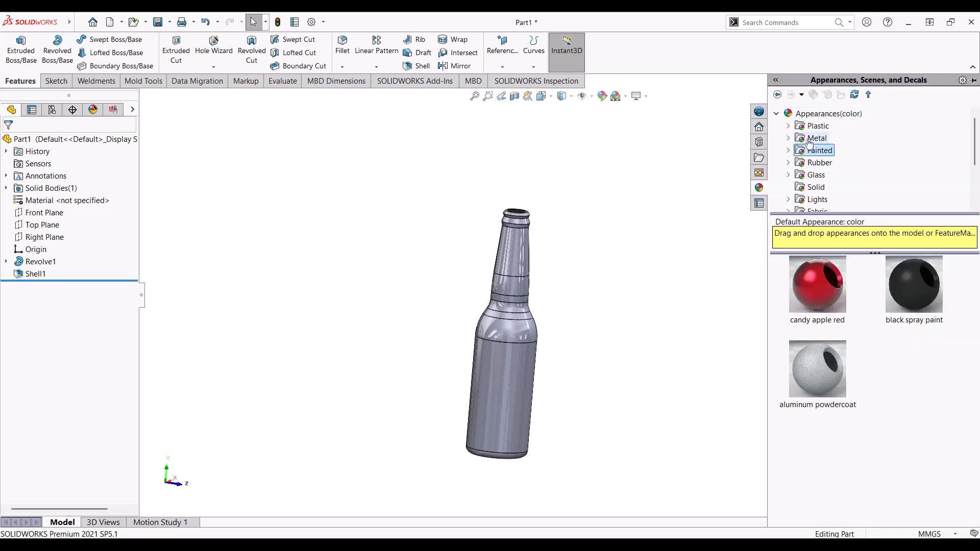
drag(840, 475, 530, 371)
click(530, 370)
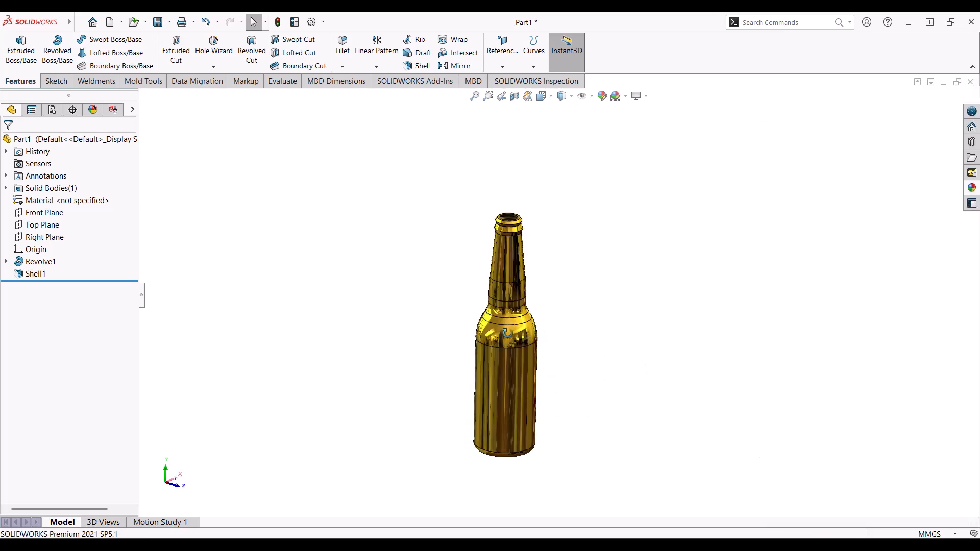
scroll(530, 369, down, 3)
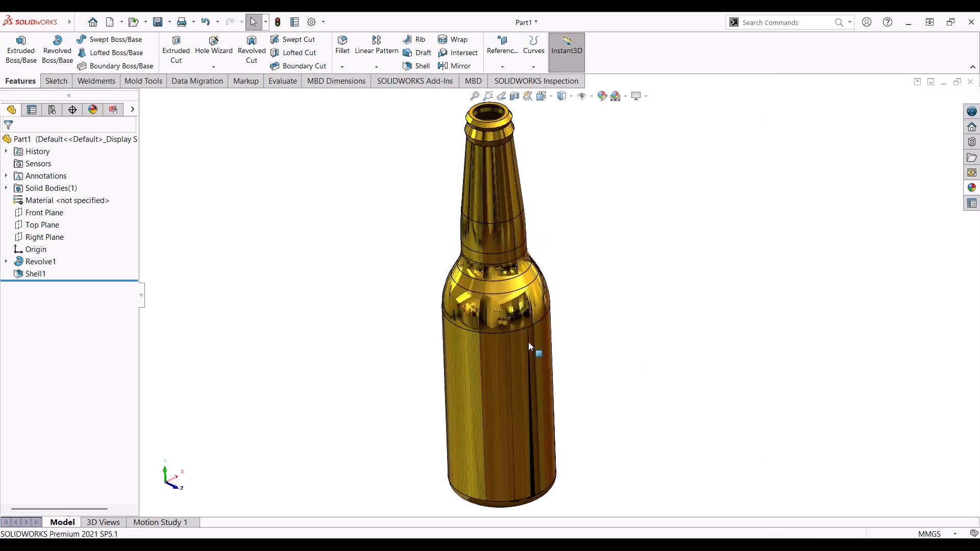